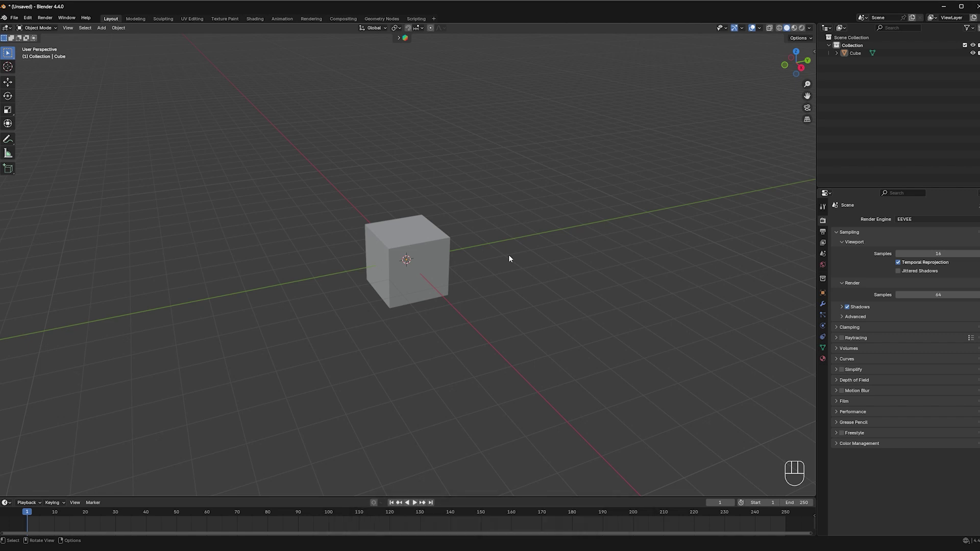
Step: Give the cube an Active rigid body (1 kg, Convex Hull) and play to watch it fall
click(430, 259)
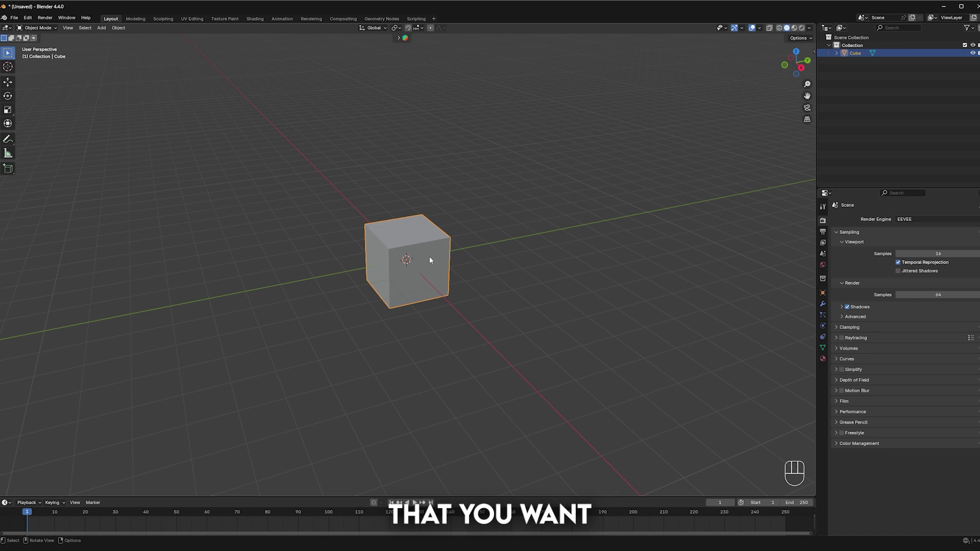
click(822, 326)
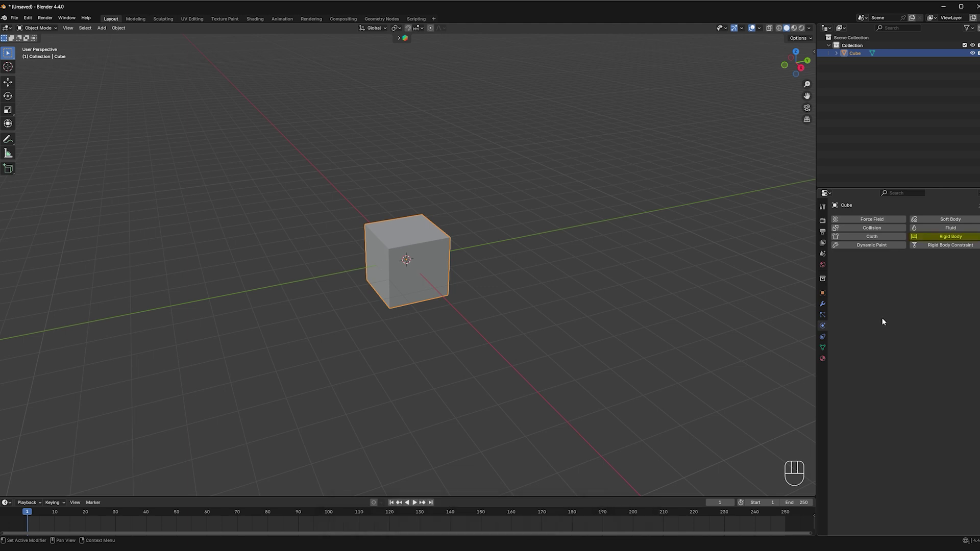
click(930, 237)
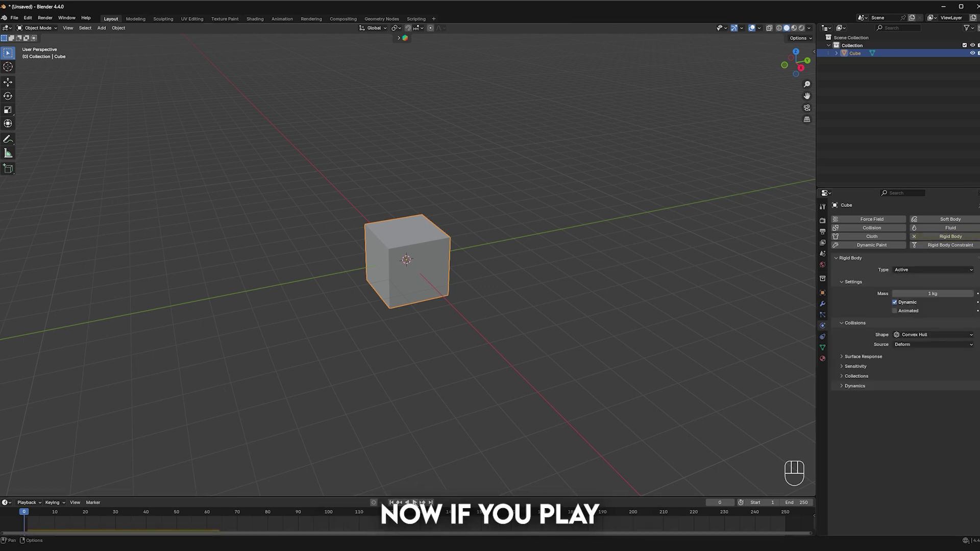
click(414, 502)
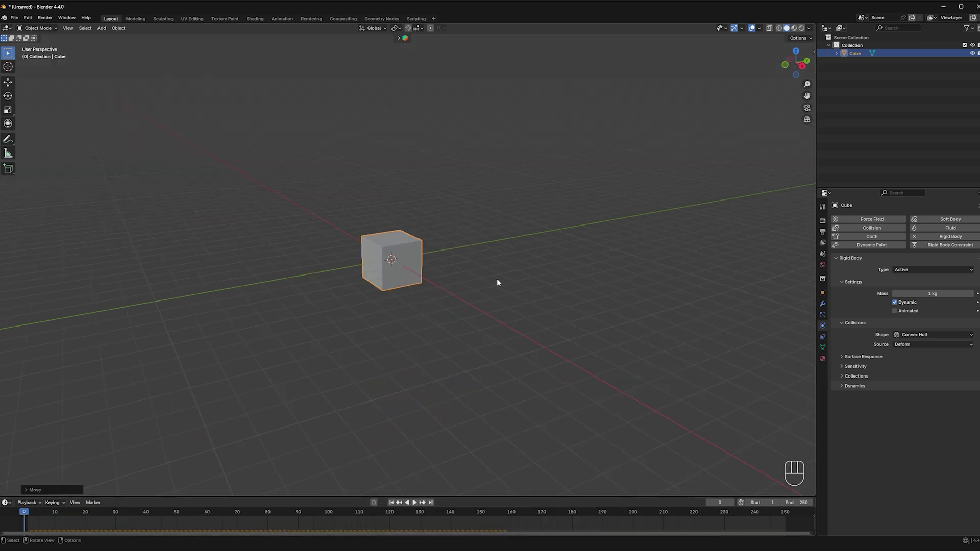
Step: Raise the cube higher along the Z axis
key(g)
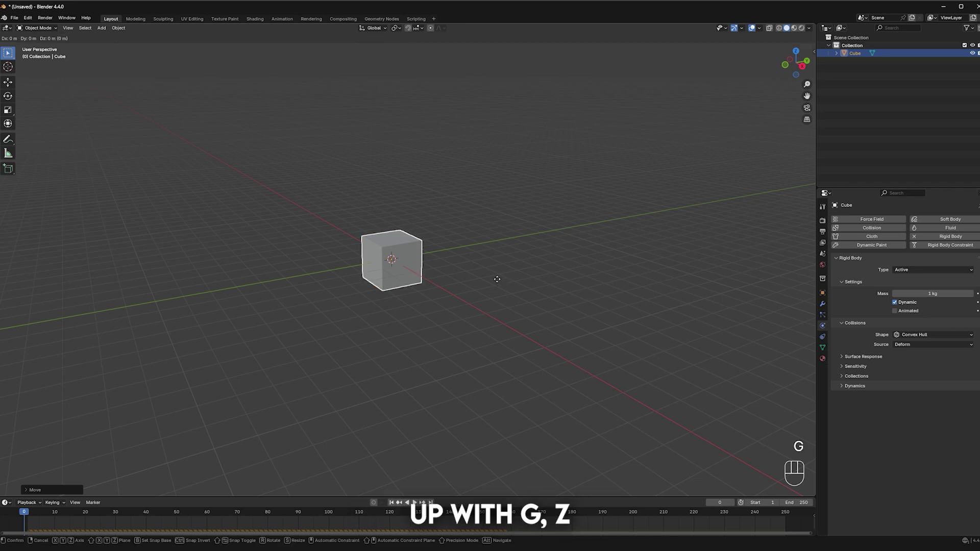
key(z)
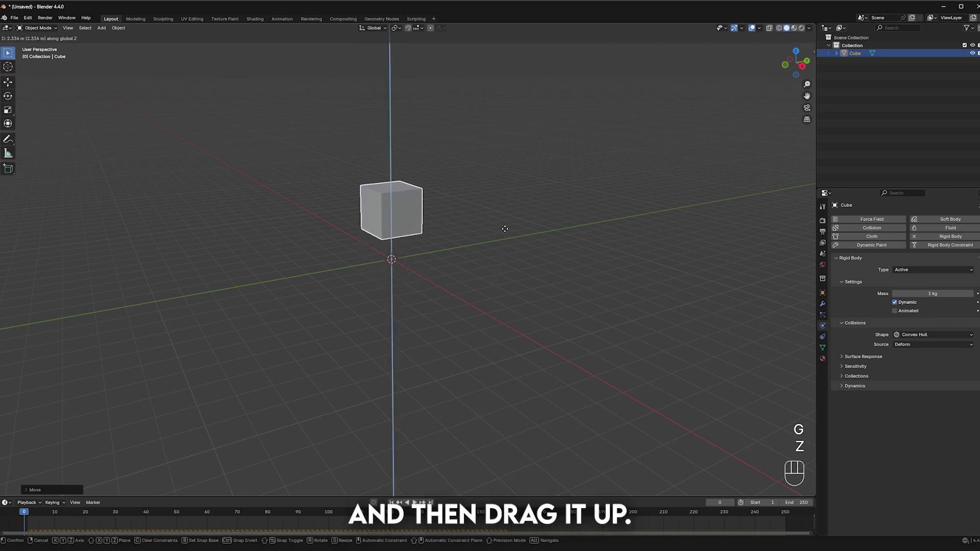
click(487, 229)
Step: Add a plane and scale it up into a large ground under the cube
key(shift+a)
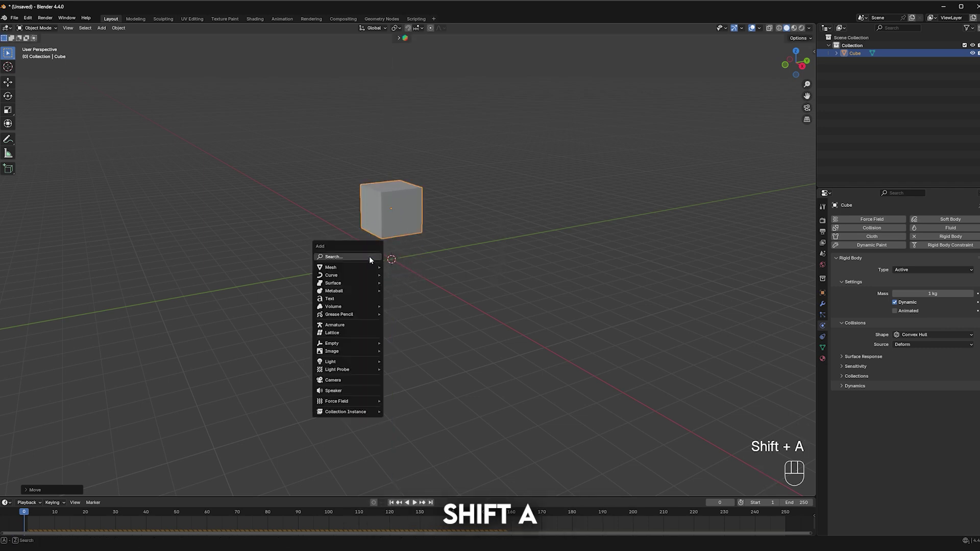
mouse_move(358, 266)
click(400, 268)
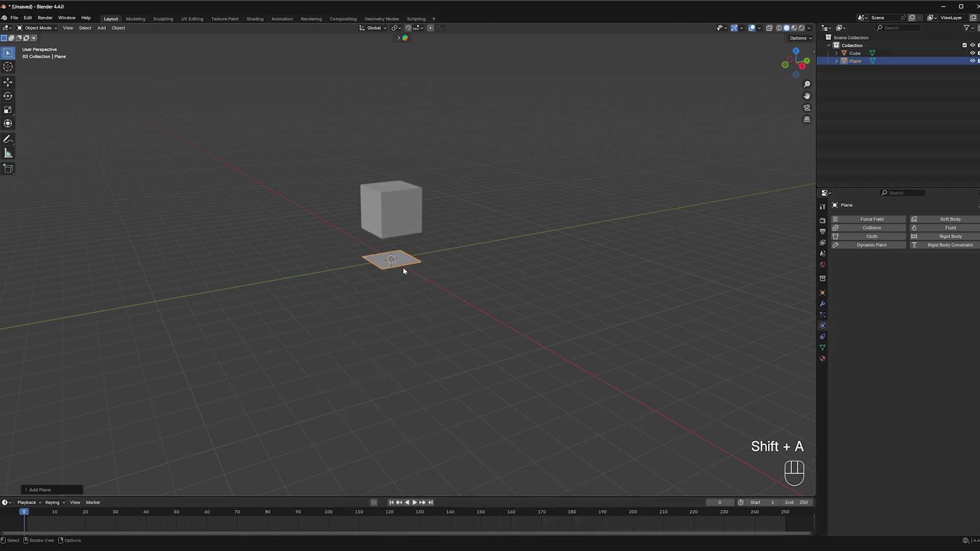
key(s)
click(581, 265)
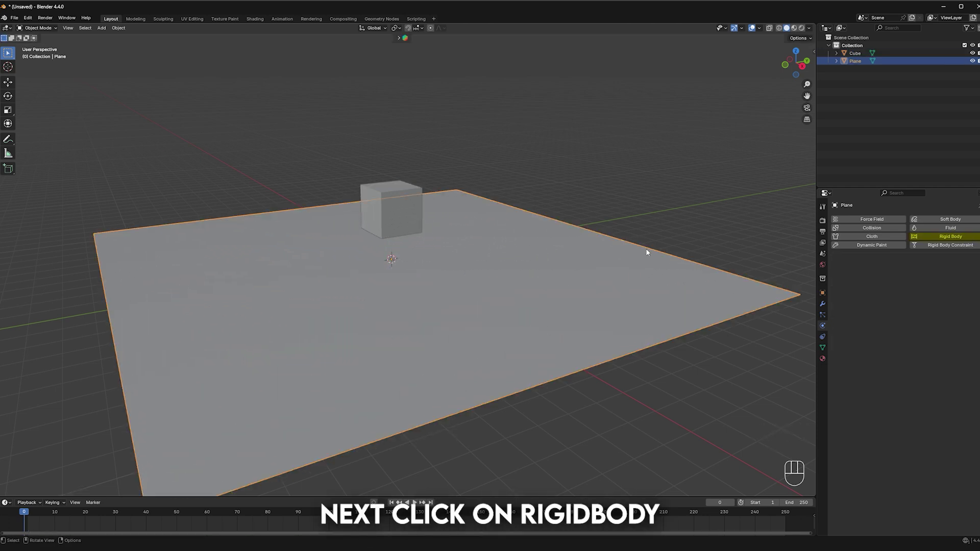
Step: Give the plane a rigid body and test the simulation
click(949, 237)
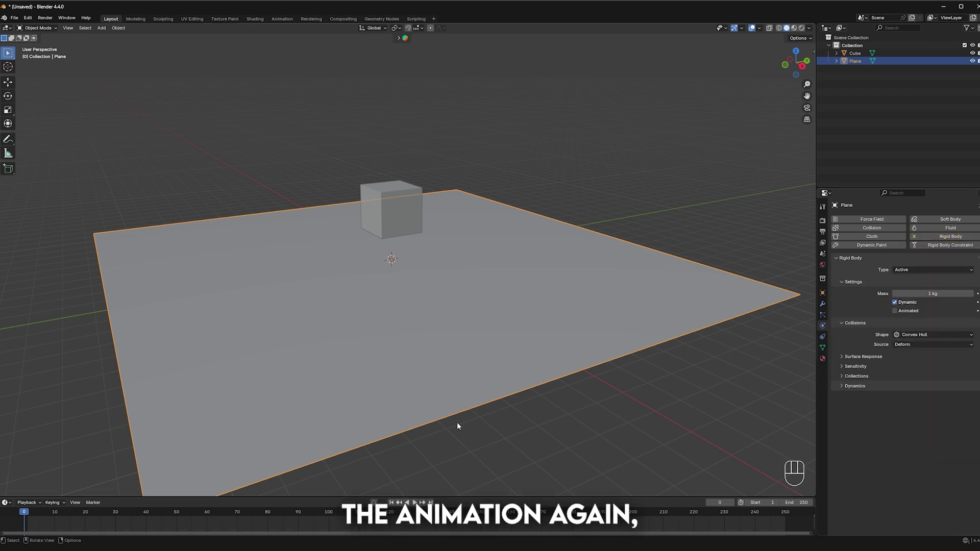
click(414, 502)
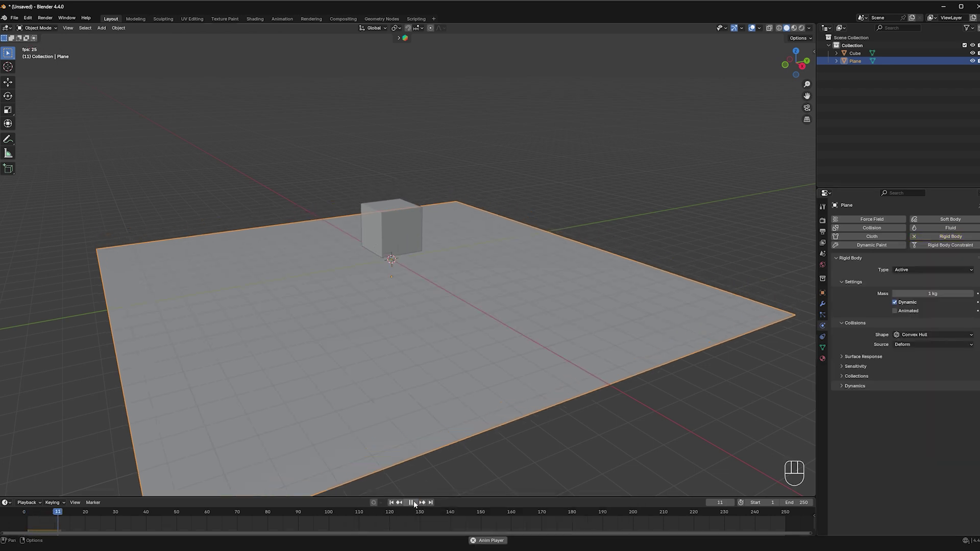
key(Escape)
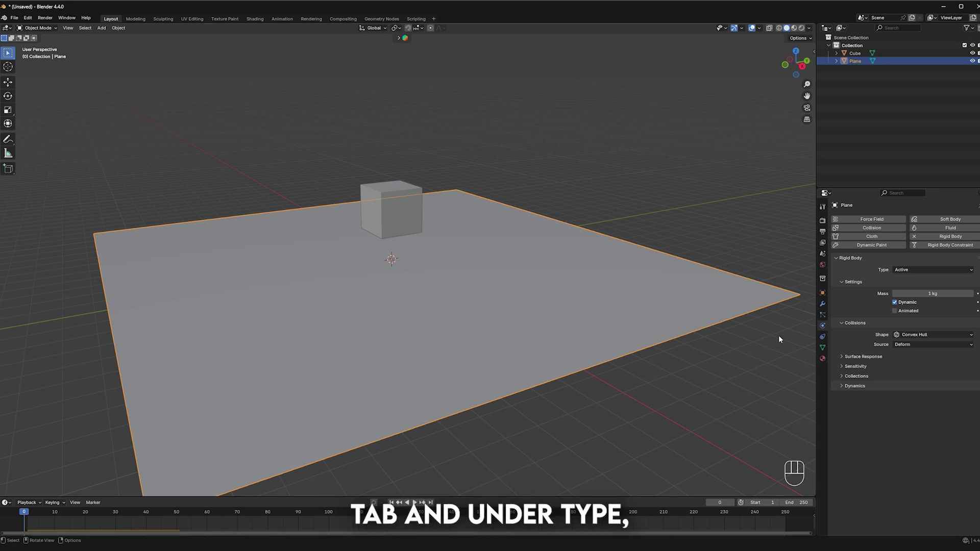
Step: Set the plane's rigid body to Passive and replay to see the cube land on it
click(927, 267)
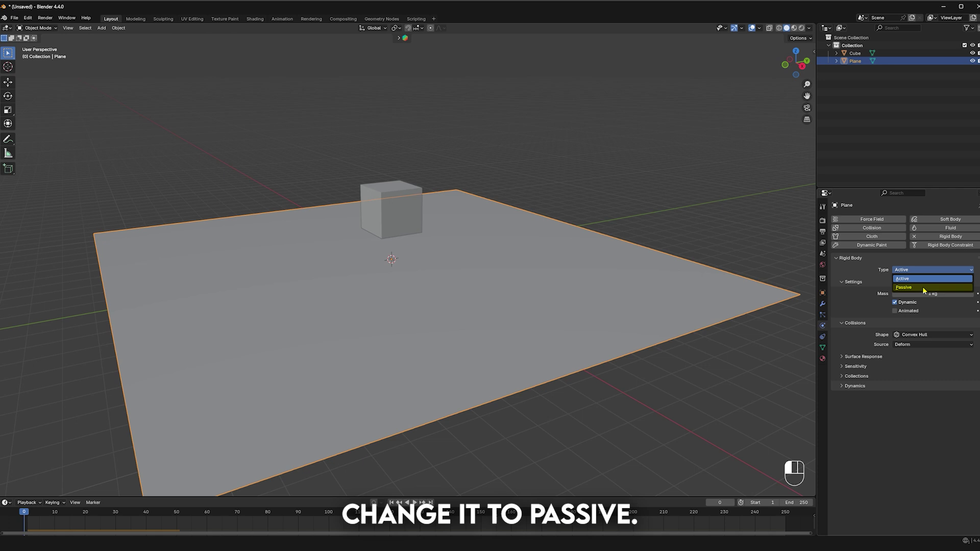
click(922, 286)
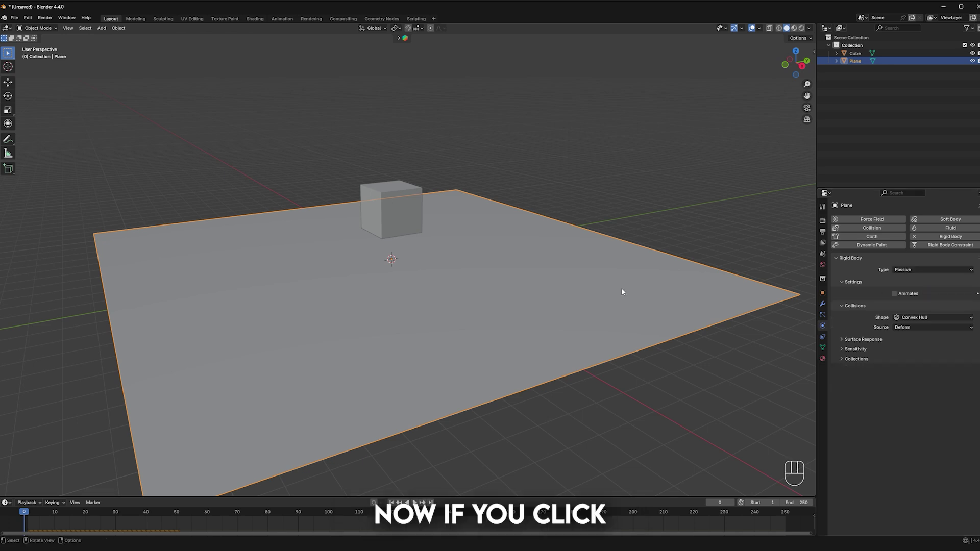
key(space)
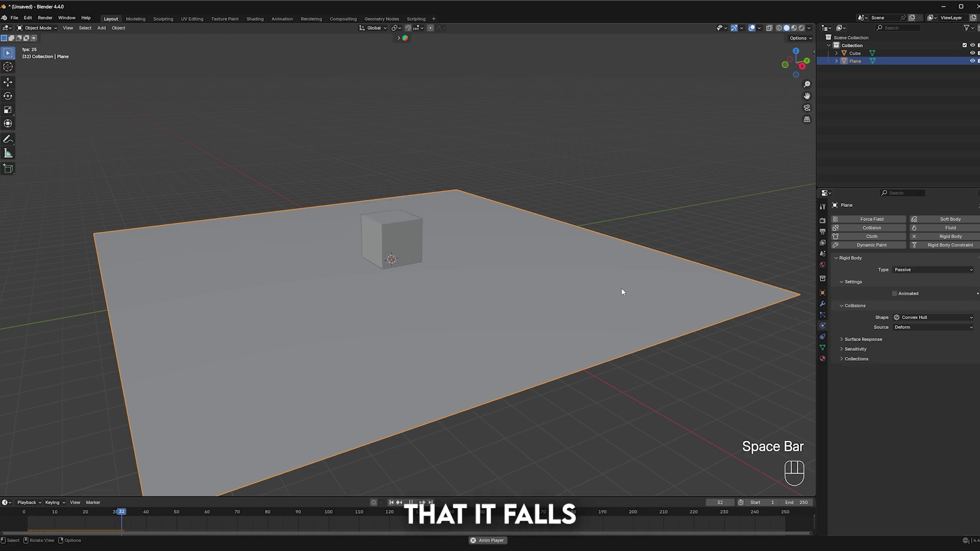
middle_drag(622, 292, 473, 206)
key(Escape)
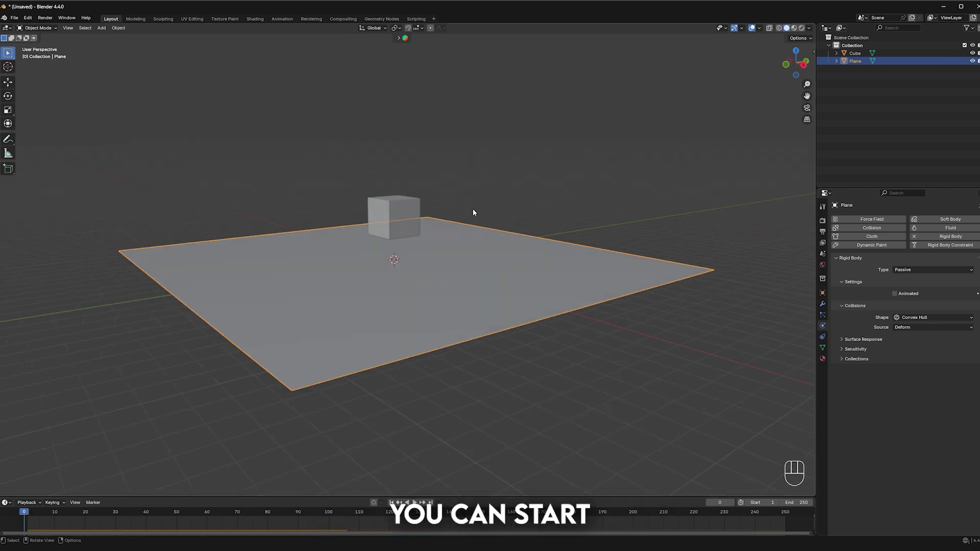
click(404, 217)
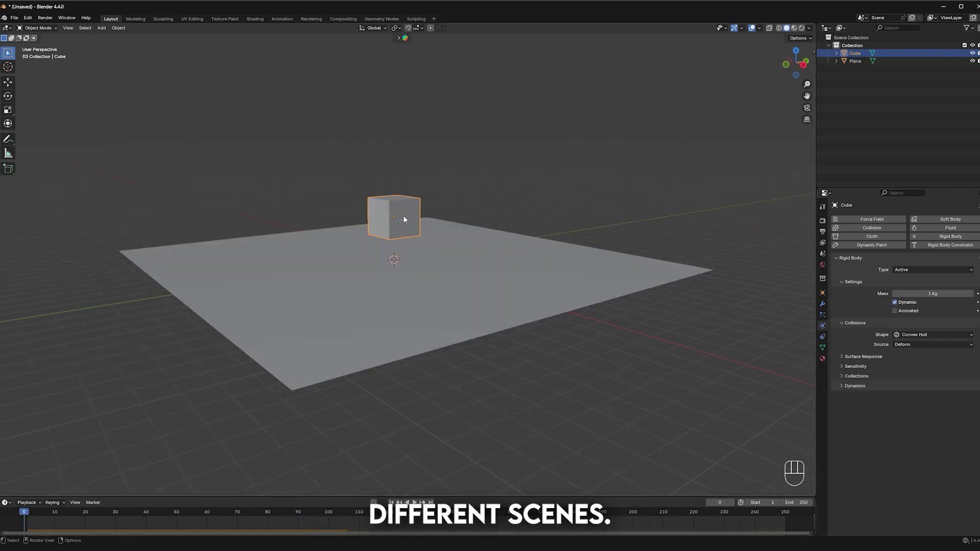
Step: Tilt the cube with a free tumbling rotation and play to watch it fall
key(g)
key(z)
key(r)
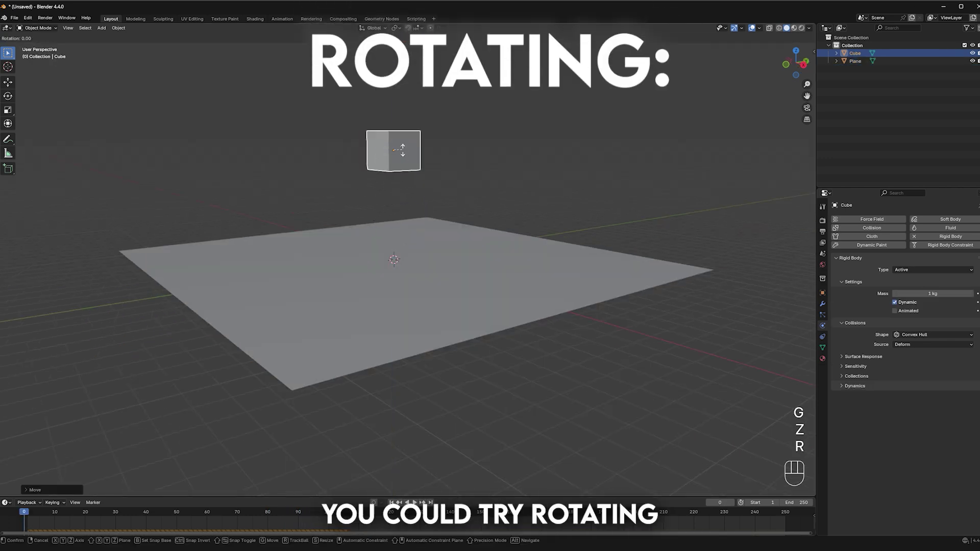
key(r)
click(416, 170)
key(space)
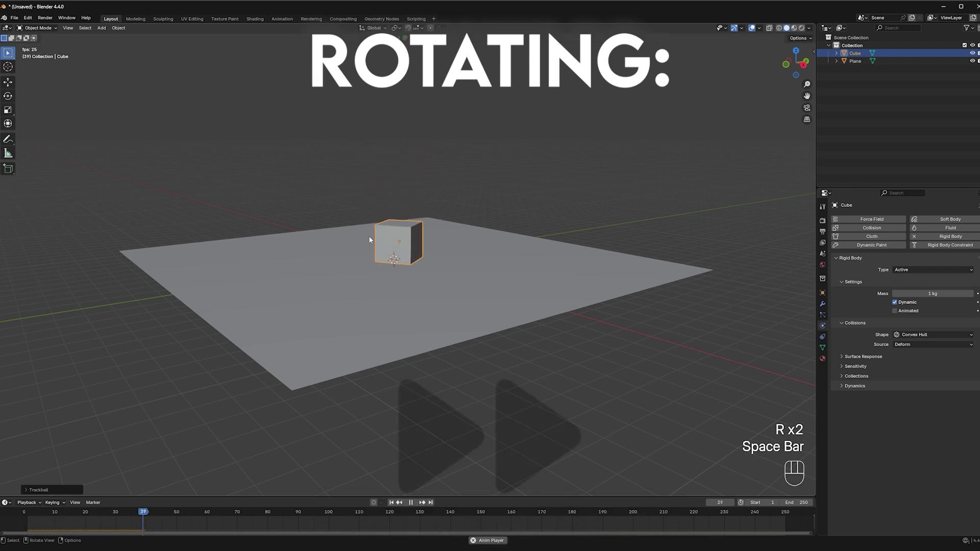
key(space)
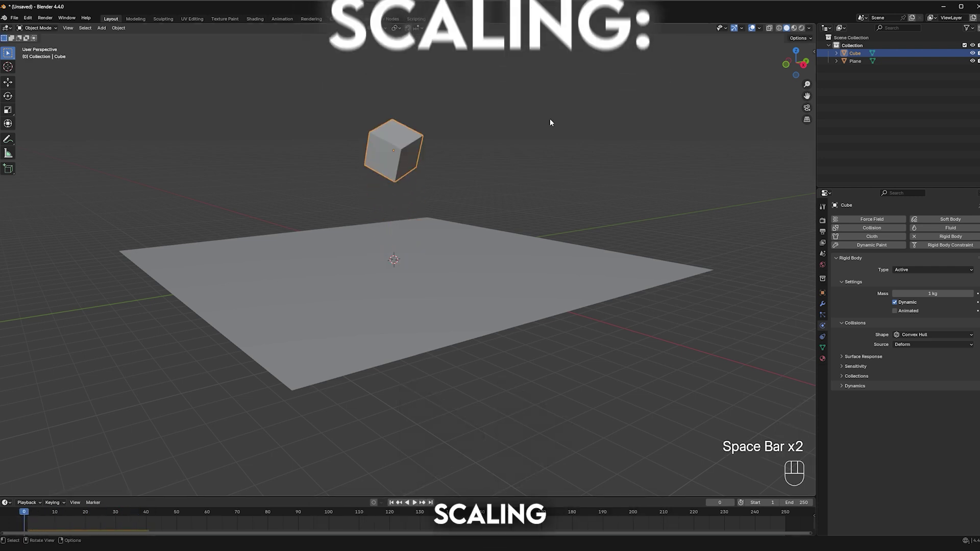
Step: Shrink the cube and replay the simulation
key(s)
key(space)
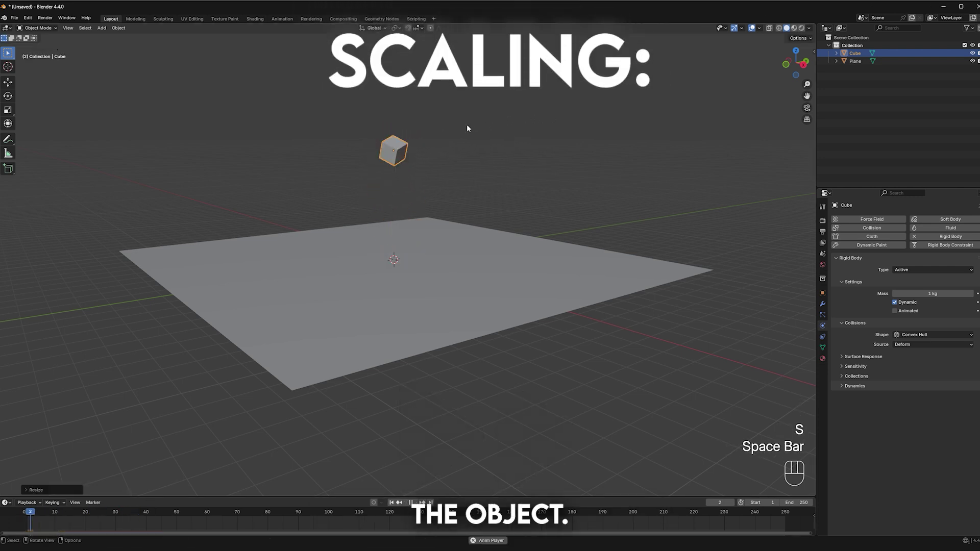
key(space)
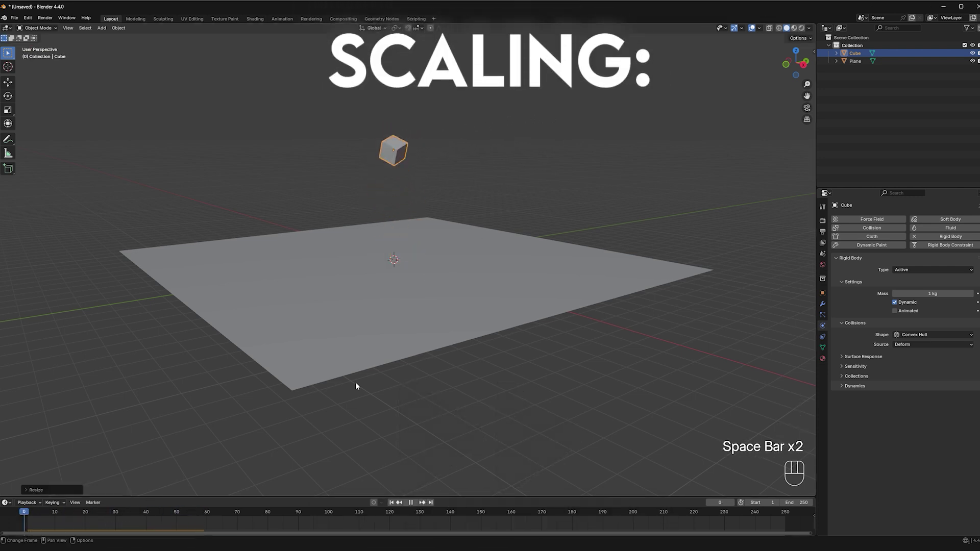
key(x)
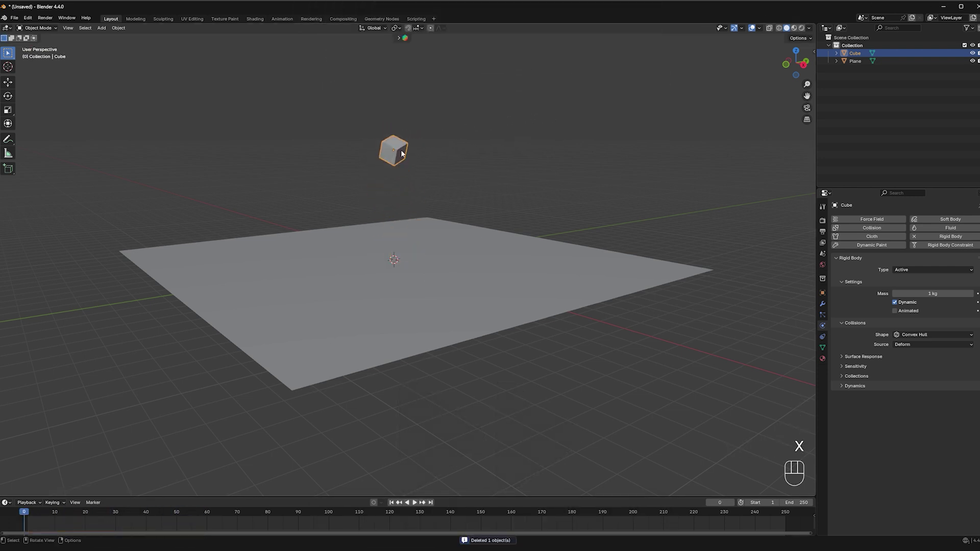
Step: Duplicate the cube several times, placing and rotating the copies above the plane
key(shift+d)
click(551, 138)
key(shift+d)
click(594, 101)
key(shift+d)
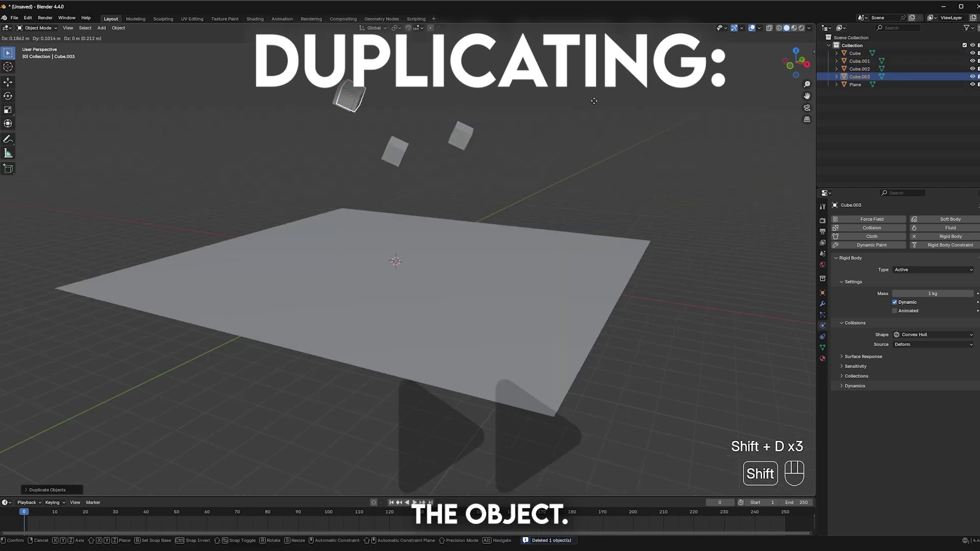
click(594, 100)
key(shift+d)
key(r)
key(r)
key(space)
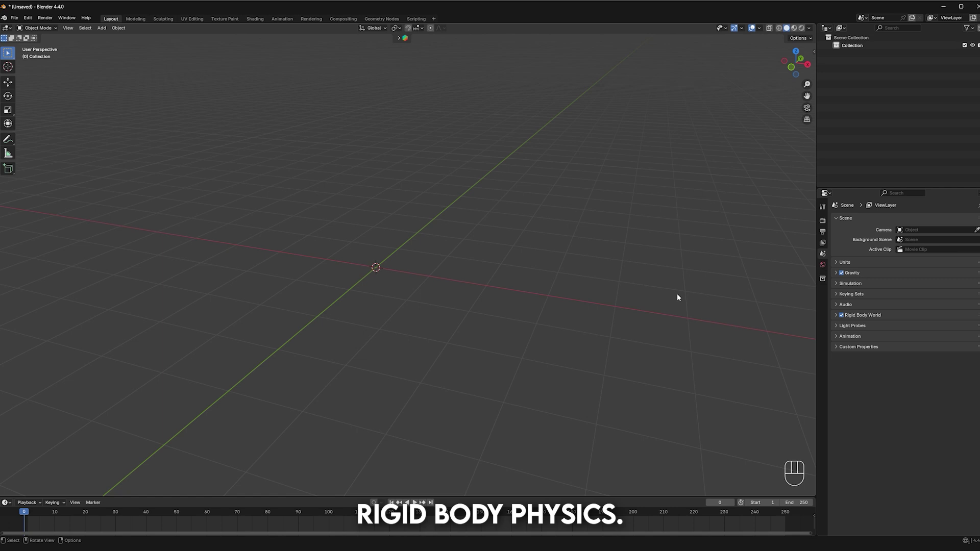
Step: Add a new cube, raise it along Z and scale it down
key(shift+a)
key(shift+a)
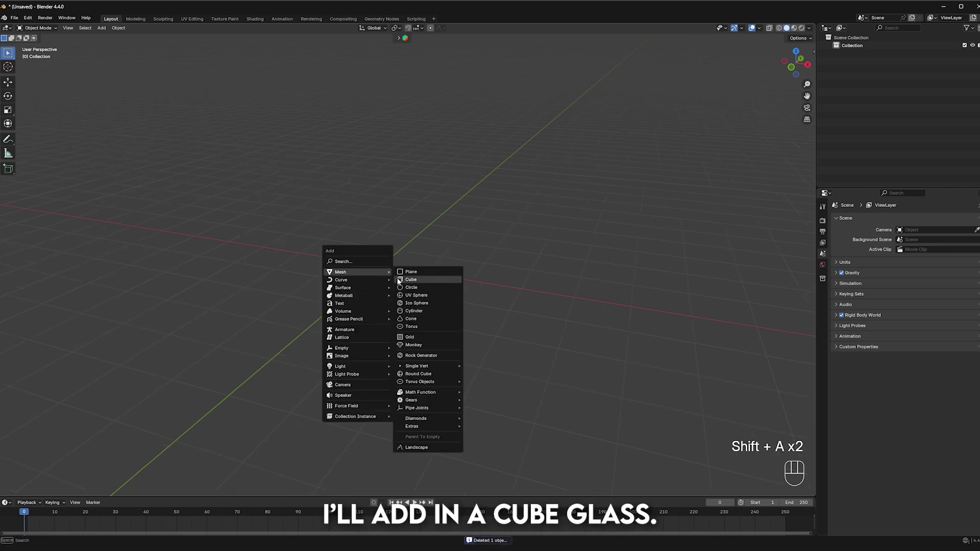
click(398, 280)
key(g)
key(z)
click(555, 211)
key(s)
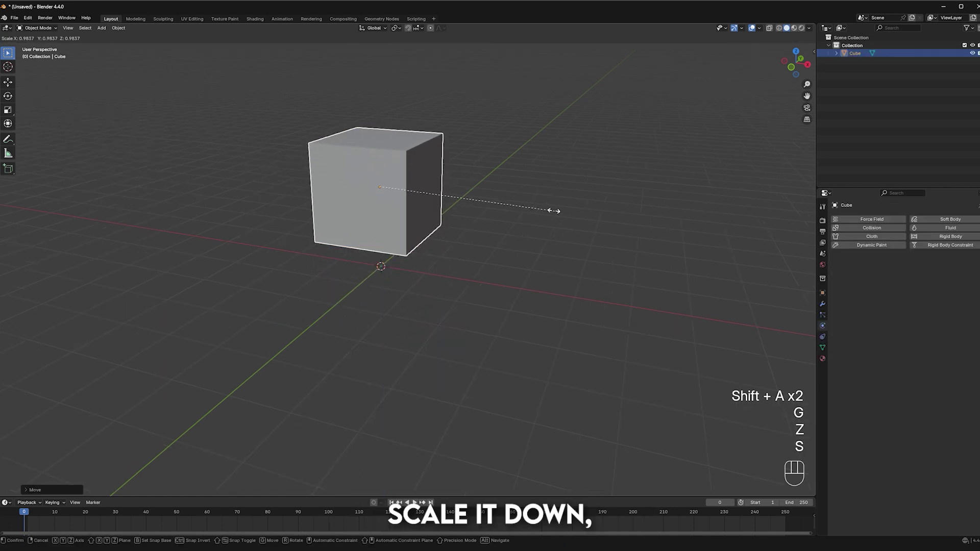
click(466, 200)
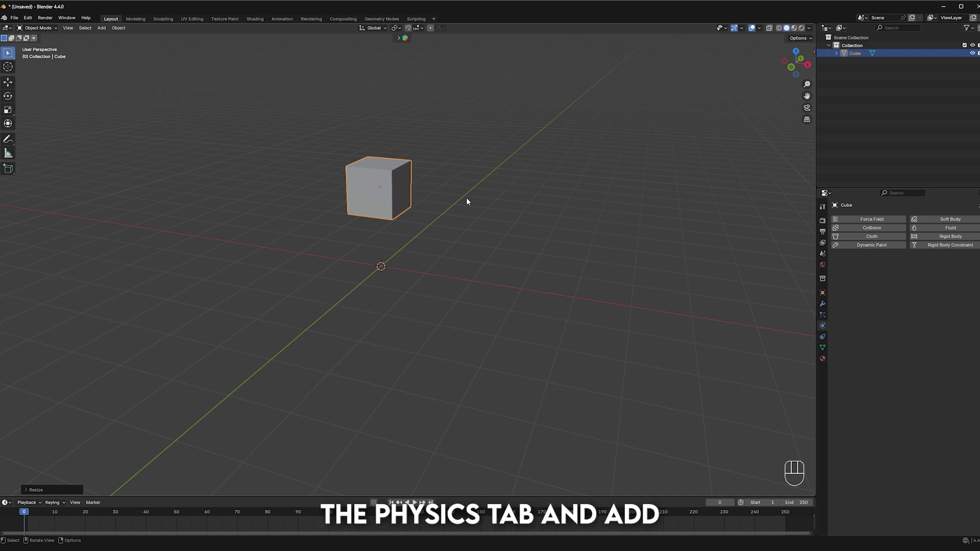
Step: Give the new cube an Active rigid body and reframe the view around it
click(945, 236)
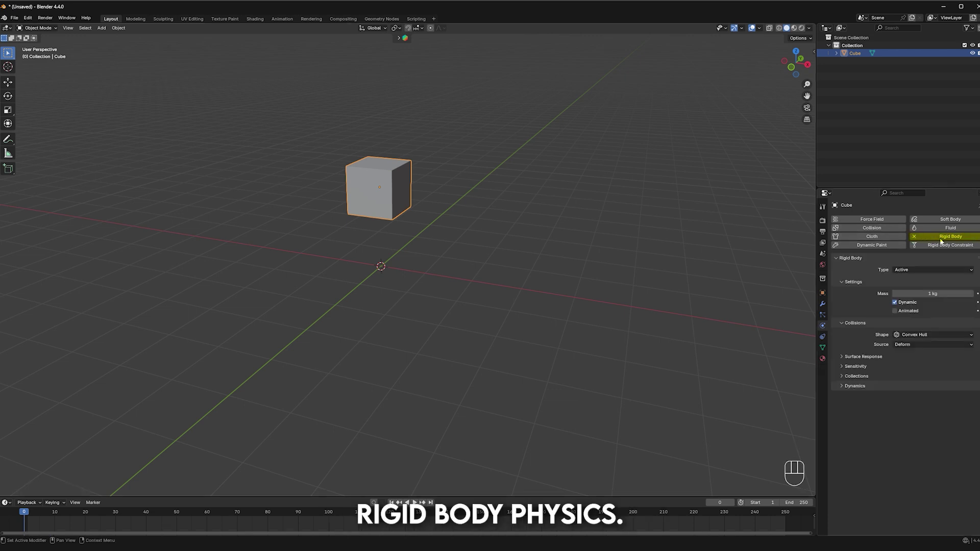
scroll(399, 239, down, 1)
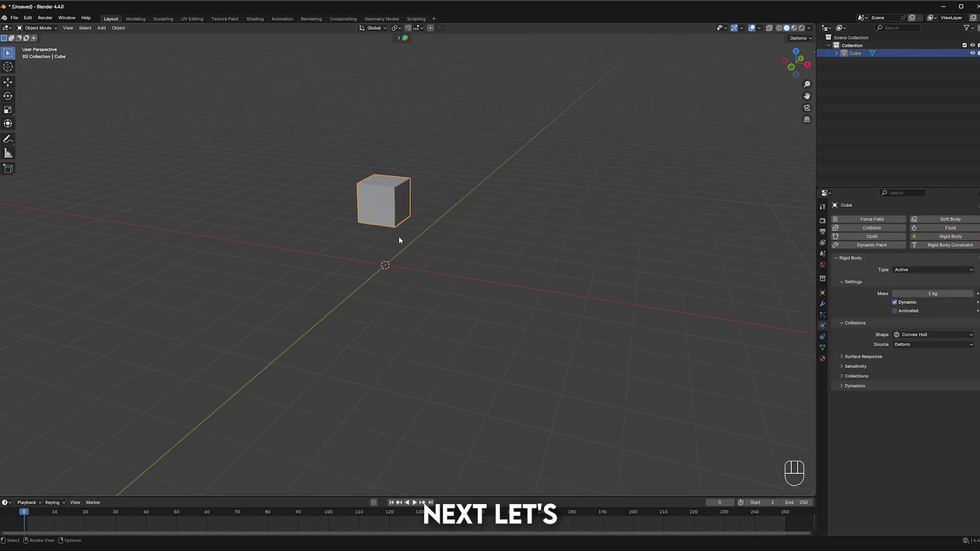
shift+middle_drag(447, 245, 357, 238)
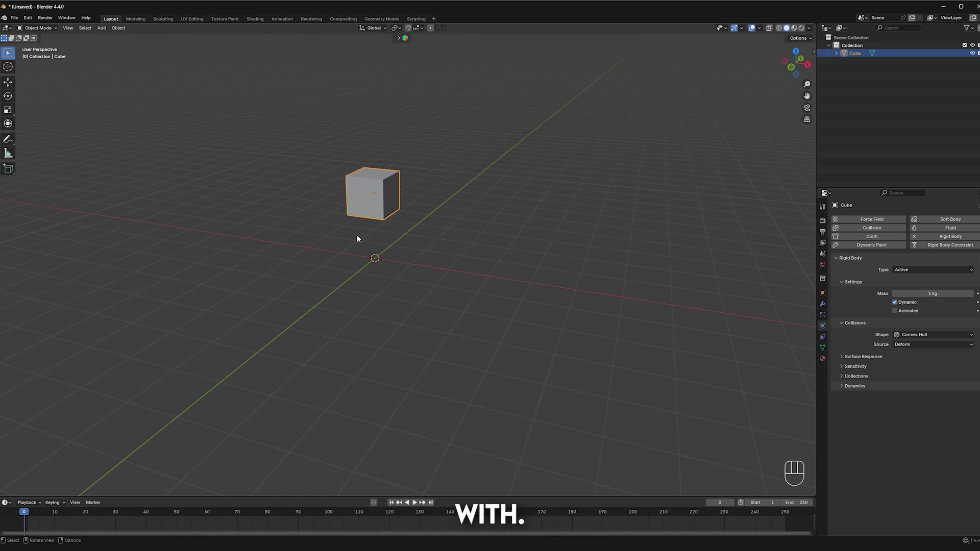
key(shift+a)
key(shift+a)
Step: Add a UV sphere and delete its top half's faces in wireframe front view, leaving a bowl
mouse_move(371, 264)
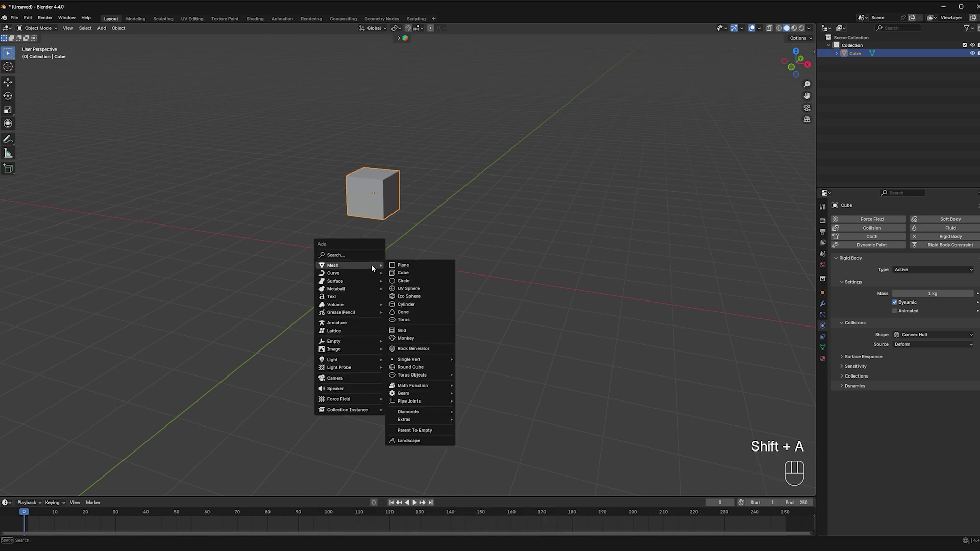
click(409, 289)
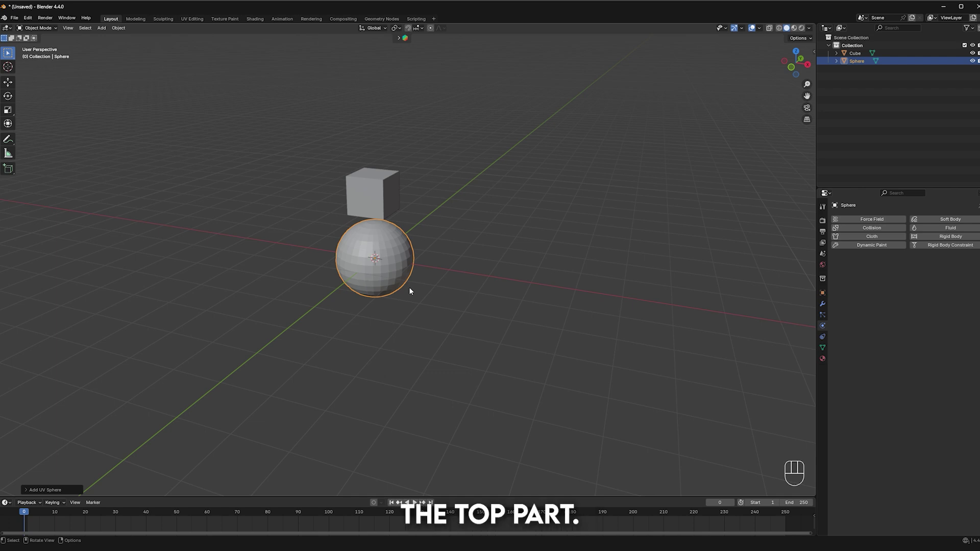
key(KP_1)
key(Tab)
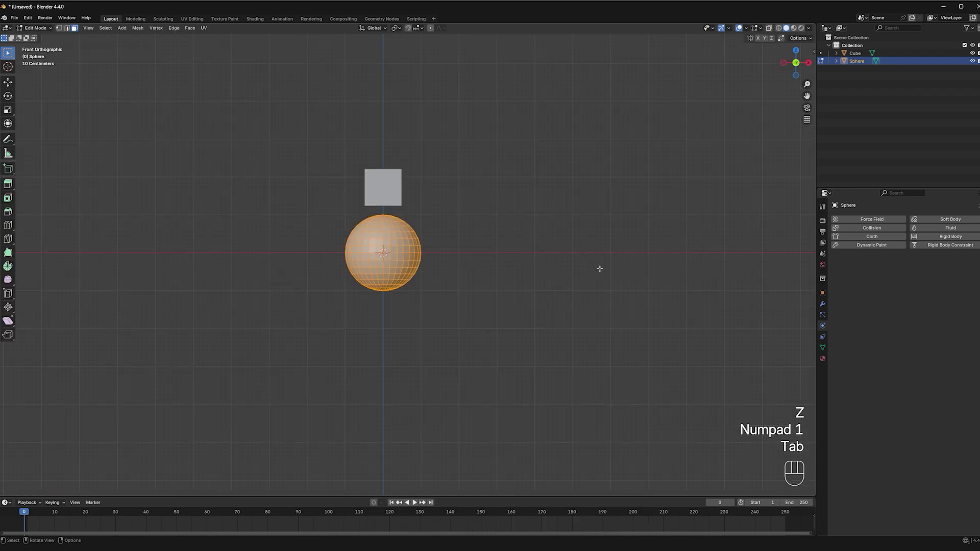
key(z)
click(442, 266)
drag(279, 192, 483, 253)
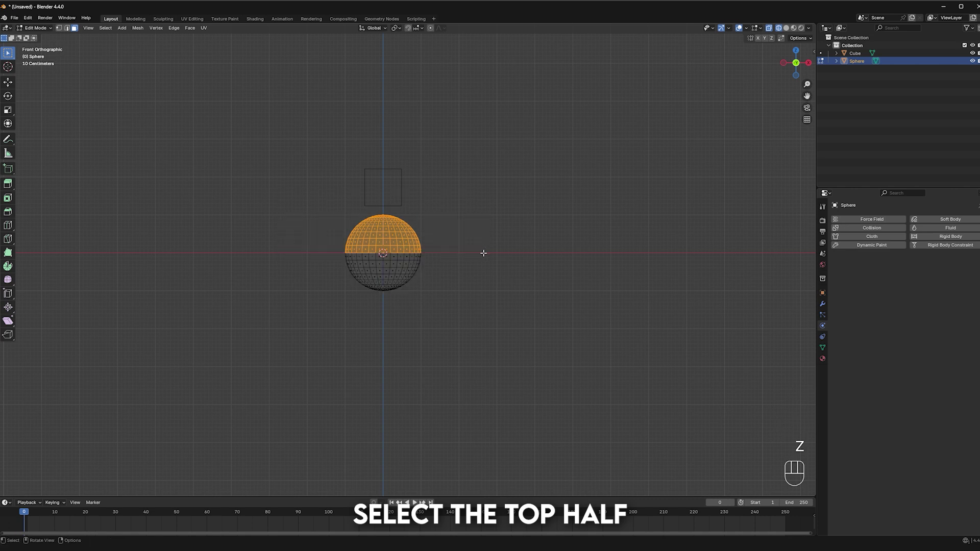
key(x)
click(402, 243)
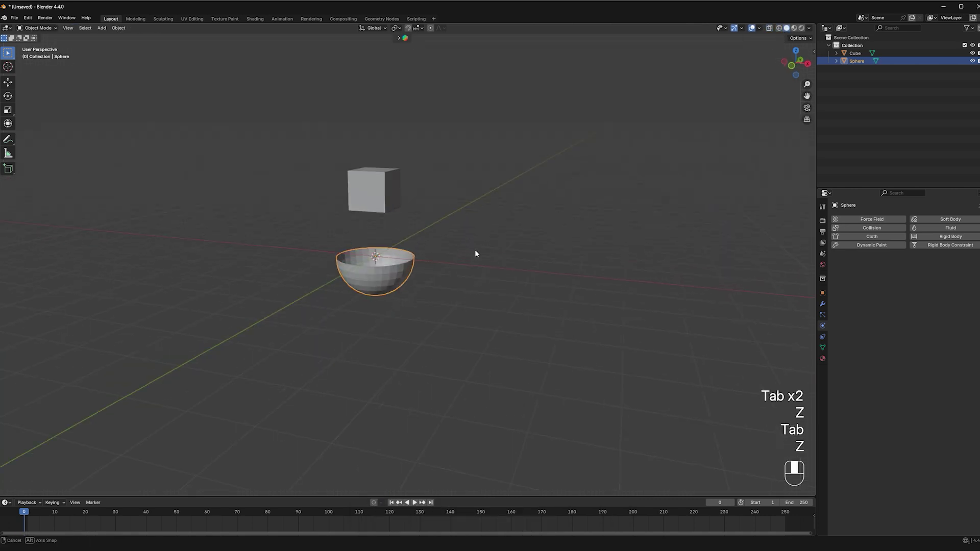
Step: Widen the bowl by scaling it in X and Y only
key(s)
key(shift+z)
click(566, 243)
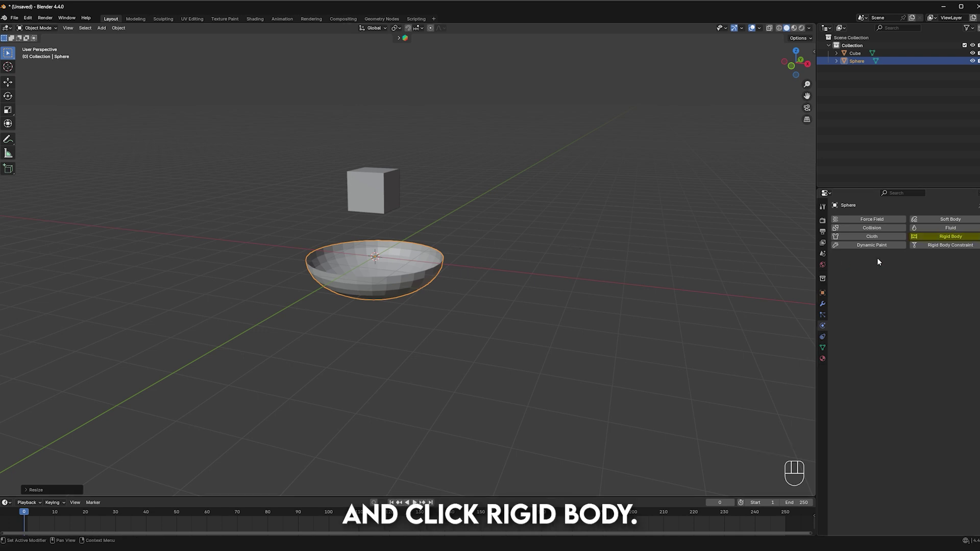
Step: Make the bowl a Passive rigid body and play the simulation
click(925, 237)
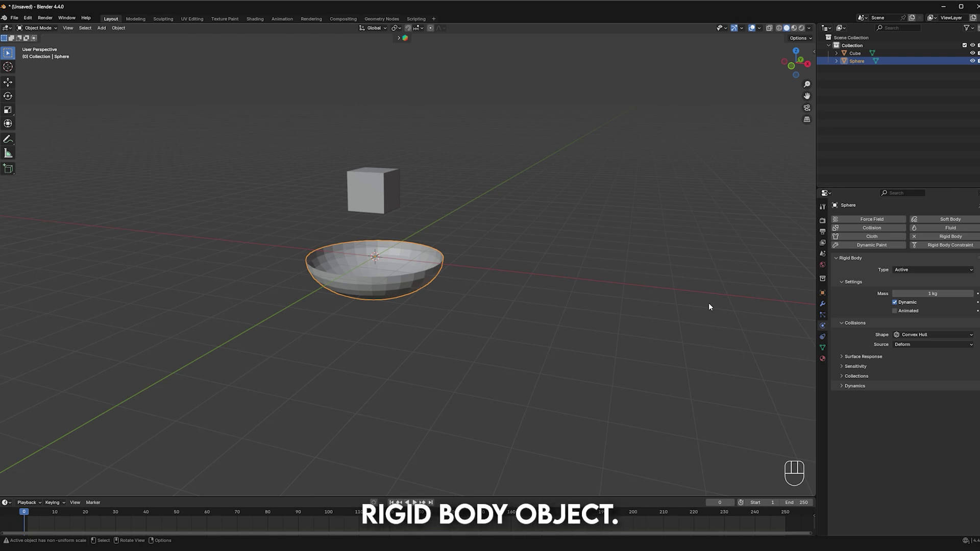
click(906, 269)
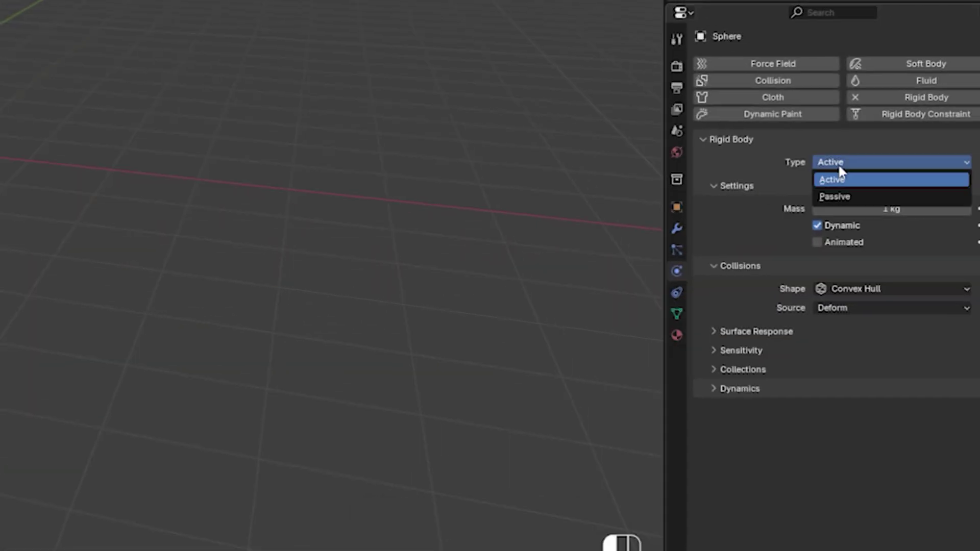
click(842, 196)
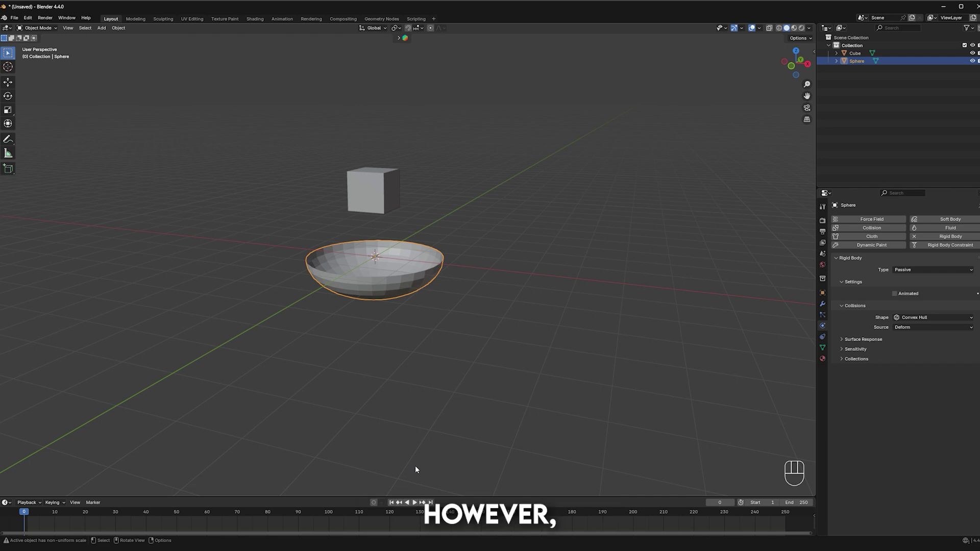
key(space)
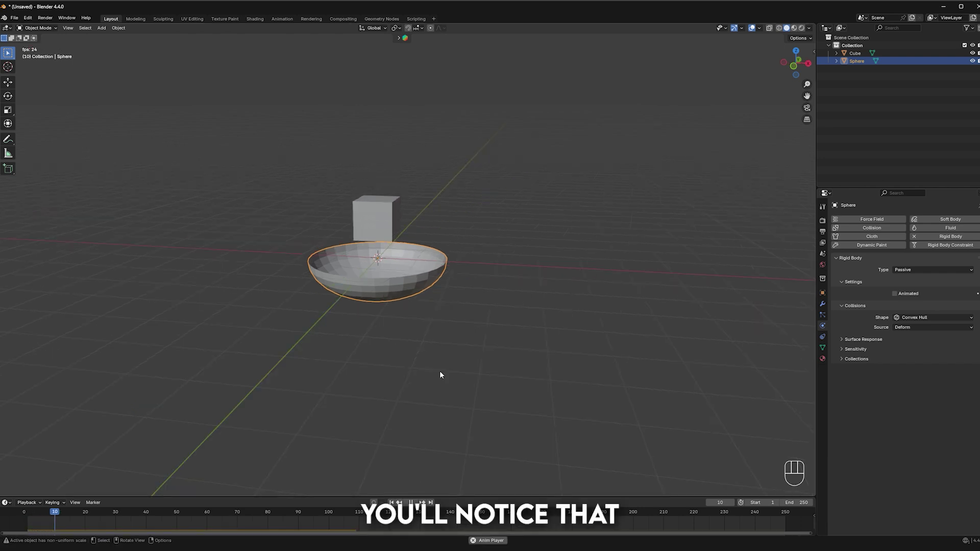
middle_drag(424, 232, 392, 289)
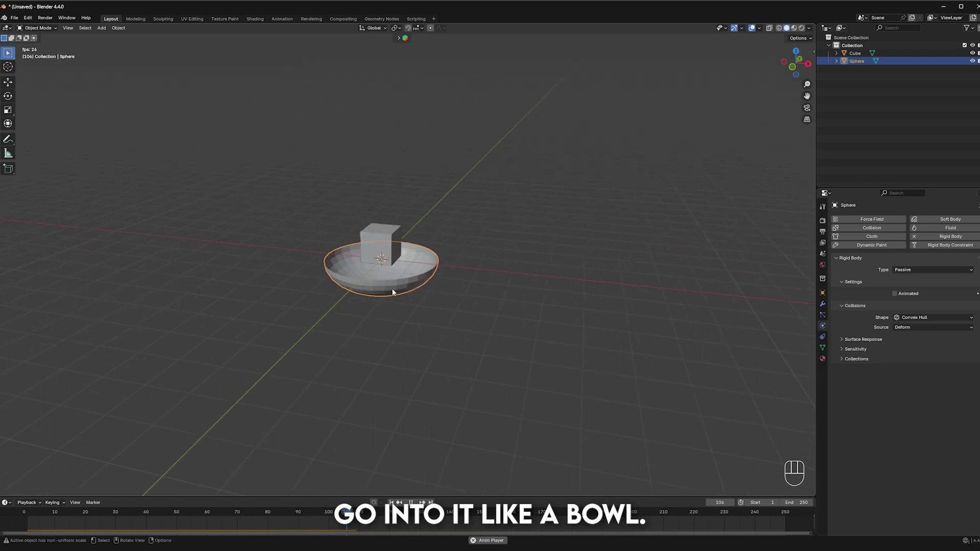
key(space)
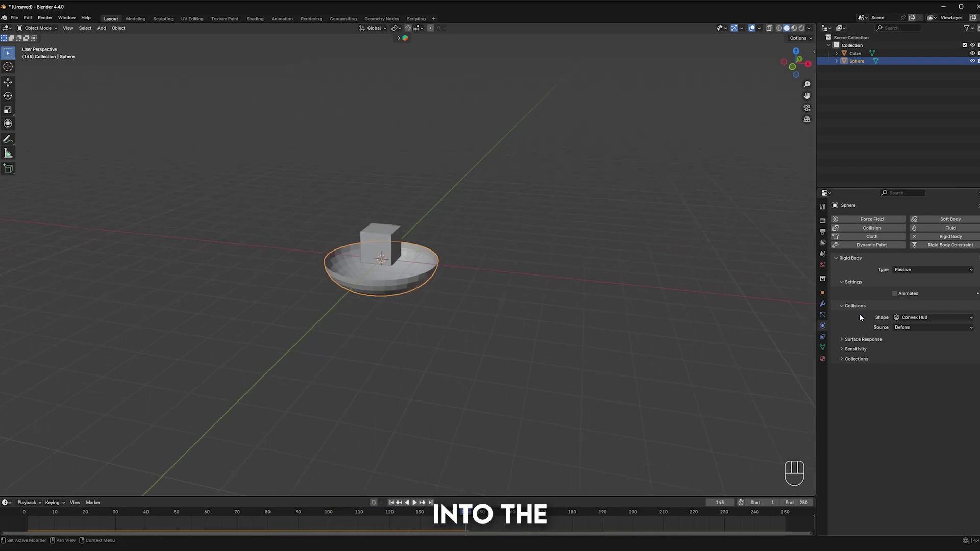
Step: Switch the bowl's collision shape to Mesh and replay from frame 0 to see the cube drop inside
click(916, 316)
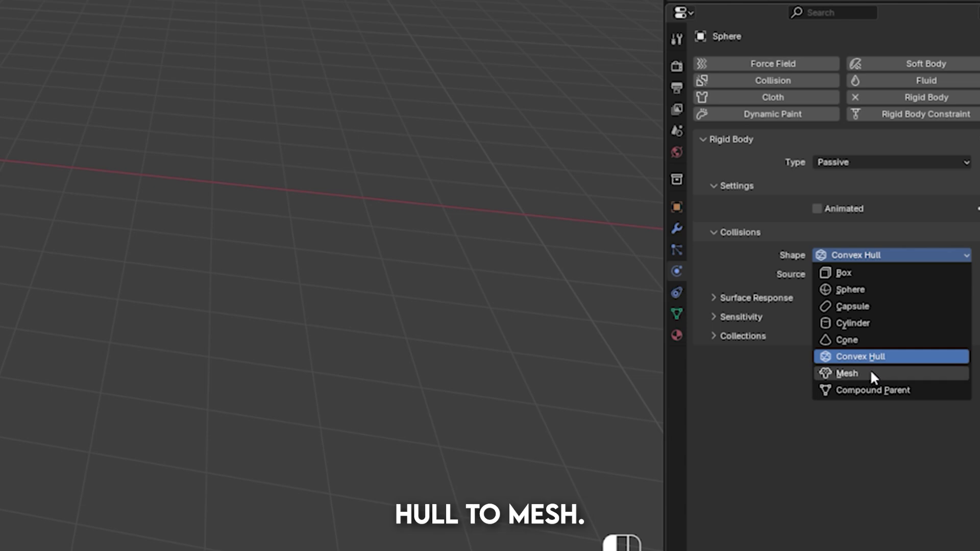
click(870, 372)
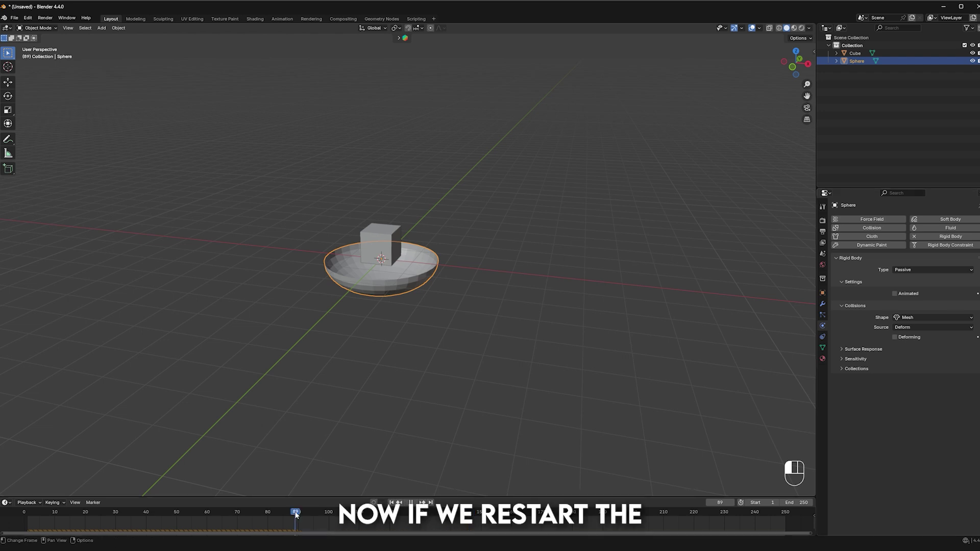
drag(296, 516, 24, 513)
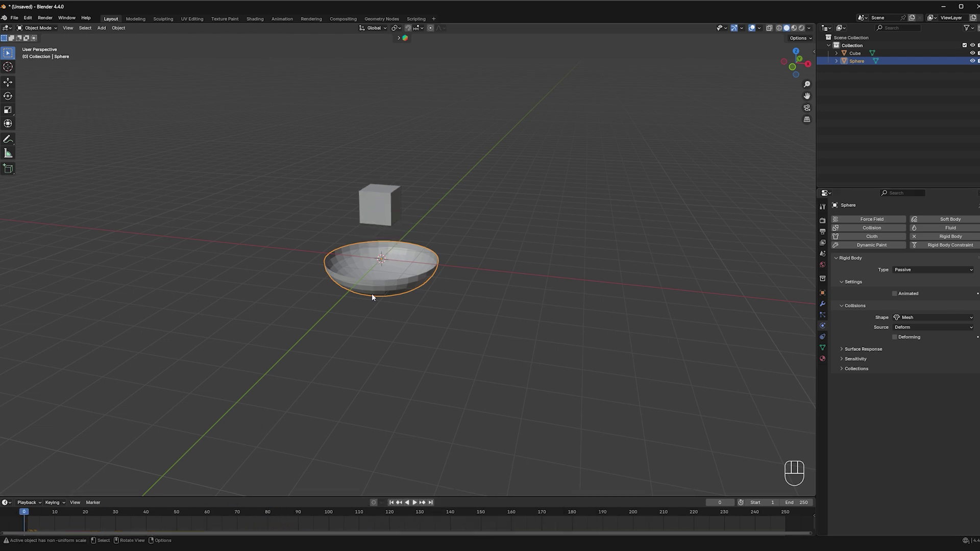
key(space)
middle_drag(379, 302, 525, 237)
key(Escape)
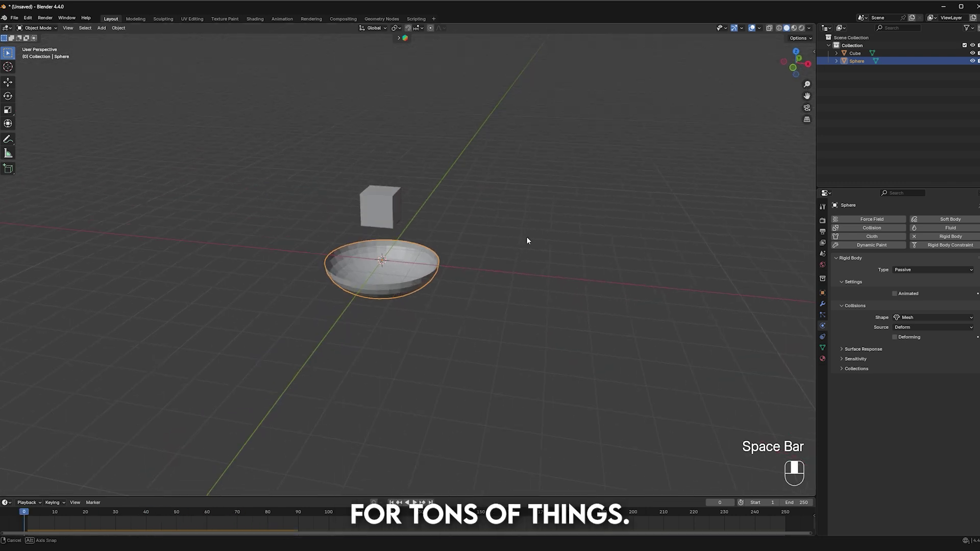
Step: Delete the cube and add a cone, moving, scaling and rotating it above the bowl
key(x)
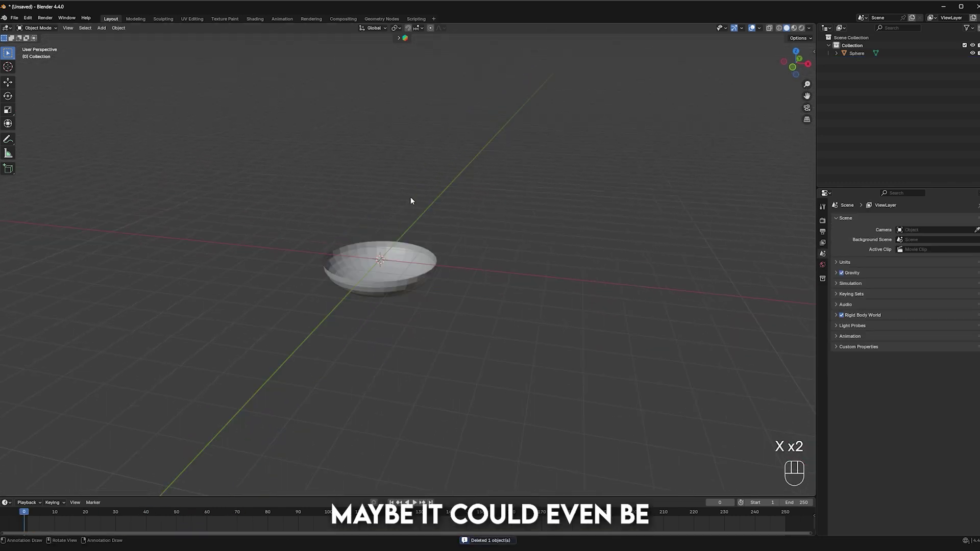
key(shift+a)
mouse_move(411, 199)
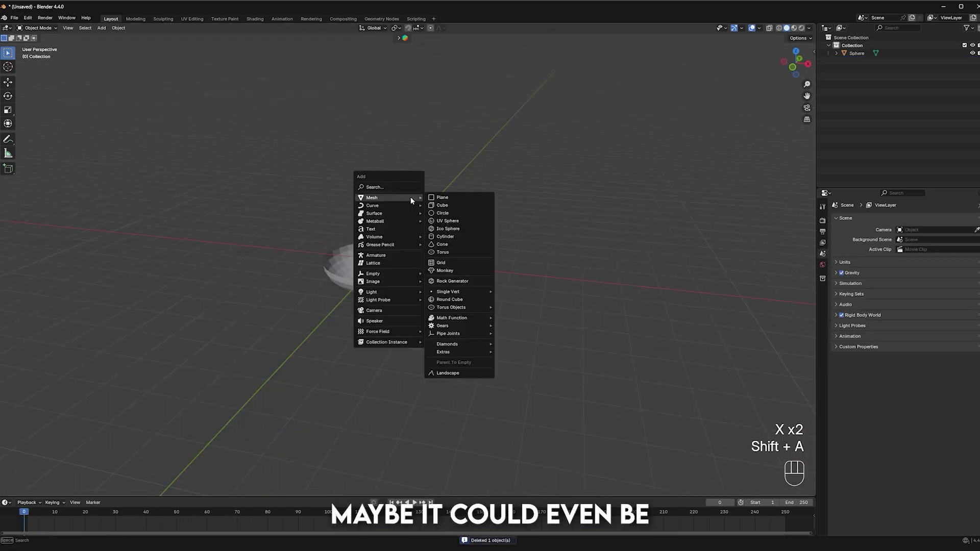
click(442, 244)
key(g)
key(z)
key(s)
key(r)
key(r)
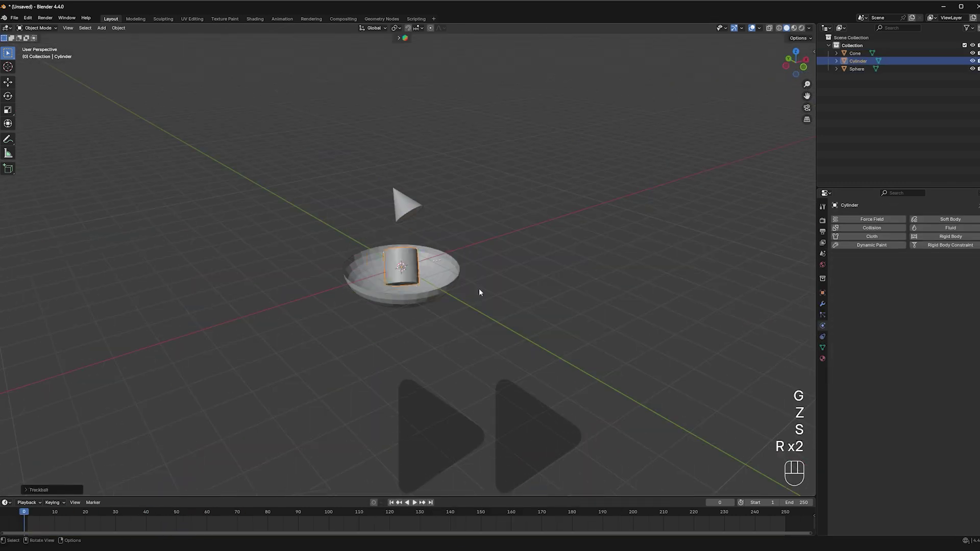
Step: Add a torus above the bowl, give the cylinder a rigid body, and play the simulation
key(shift+a)
click(466, 292)
key(g)
key(z)
click(951, 236)
key(space)
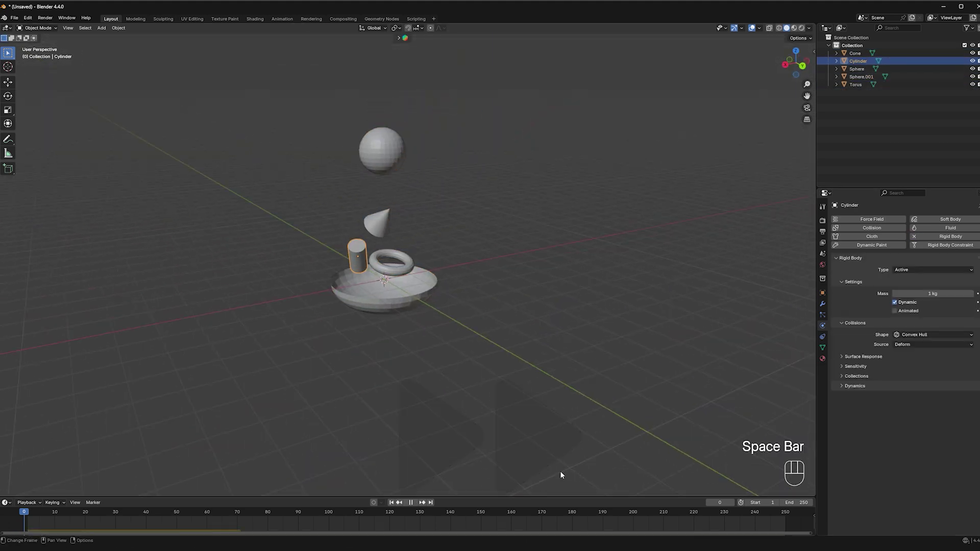
key(space)
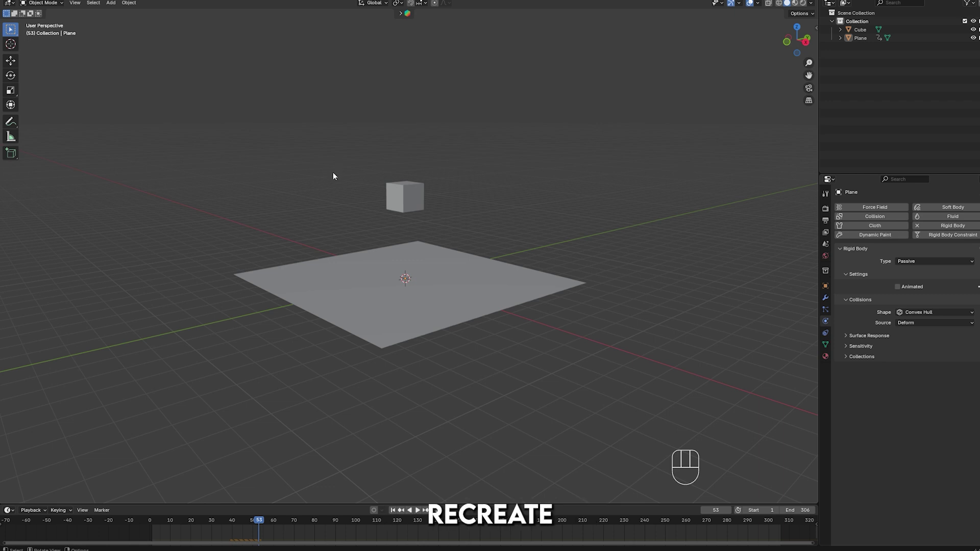
click(404, 197)
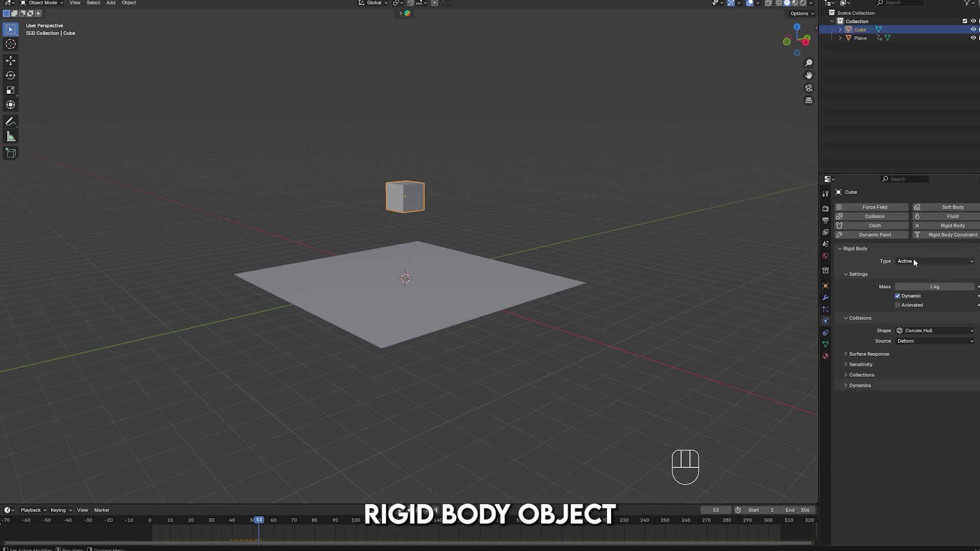
click(431, 302)
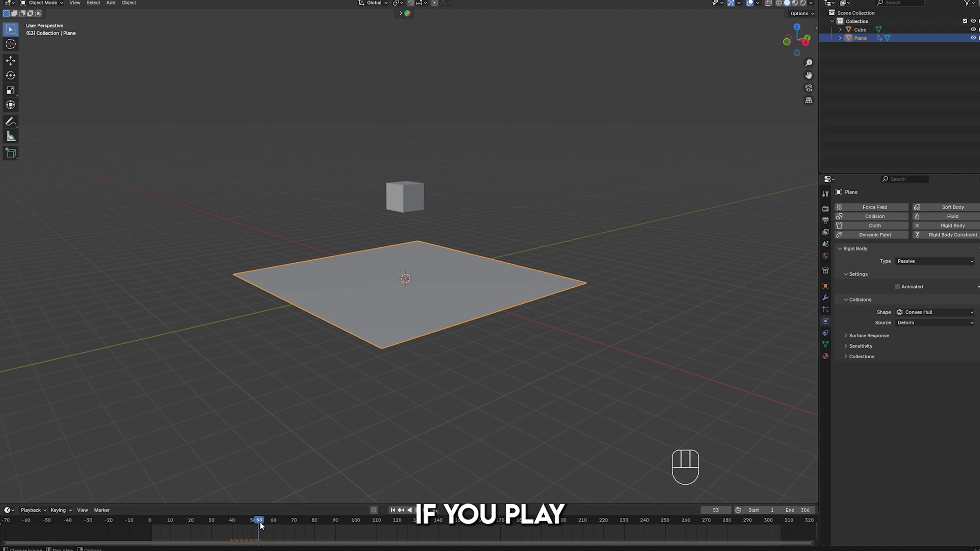
drag(259, 522, 242, 519)
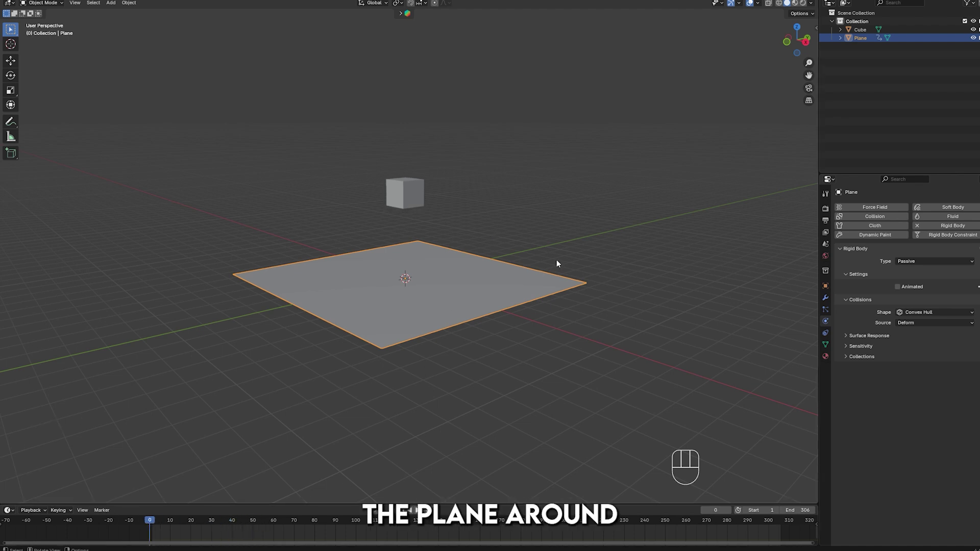
key(space)
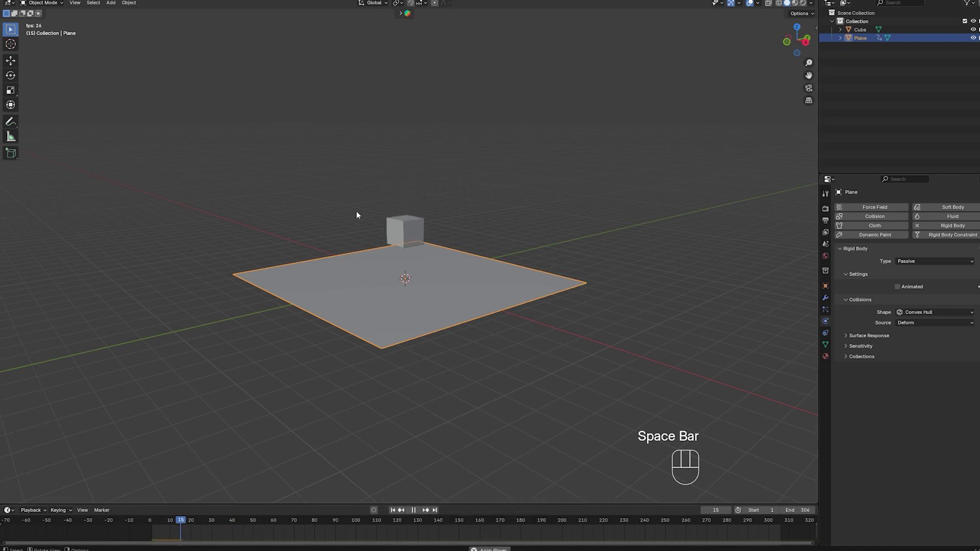
key(g)
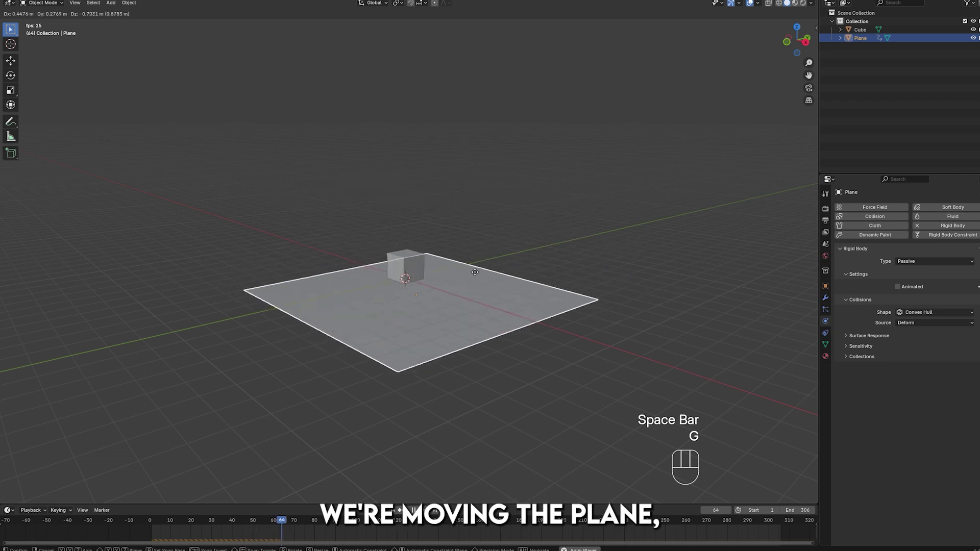
key(Escape)
key(Escape)
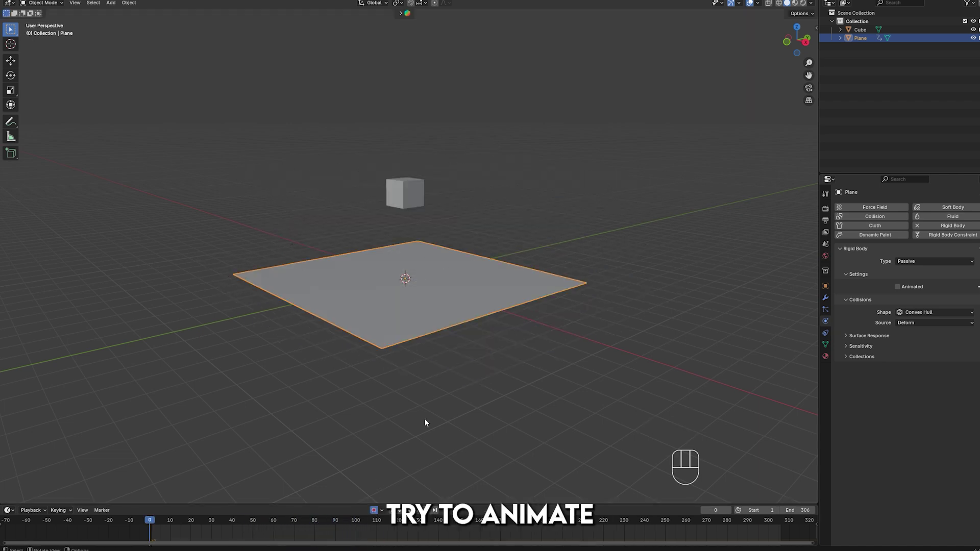
Step: Tilt the plane about X to nearly edge-on at frame 120 and play the animation
key(g)
key(Escape)
click(399, 524)
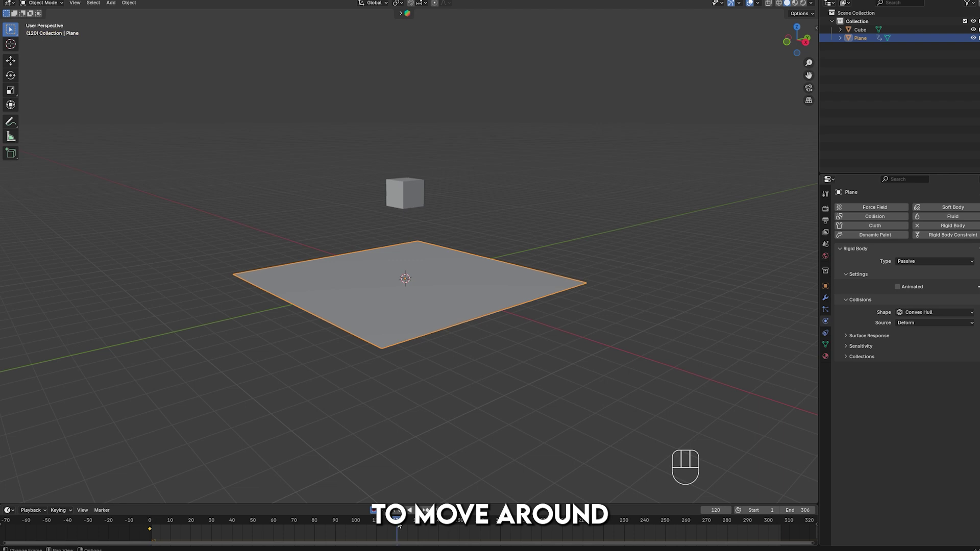
key(r)
key(x)
click(394, 527)
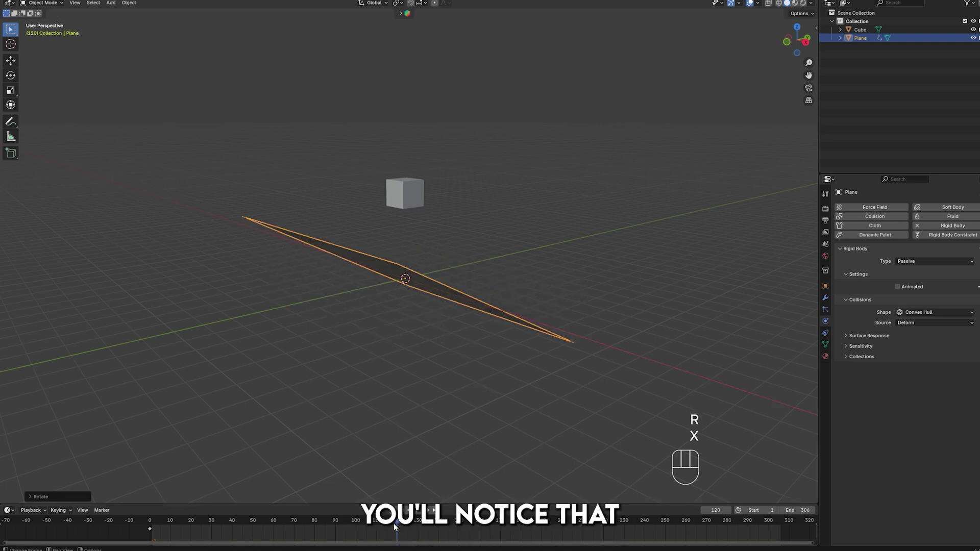
key(space)
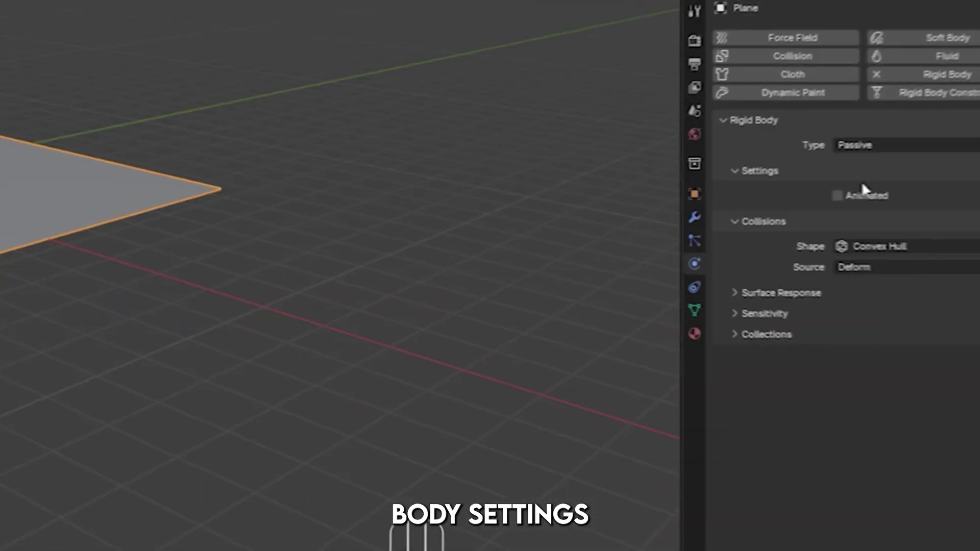
Step: Tick Animated on the plane's rigid body and keyframe an X-axis tilt at frame 100
click(840, 200)
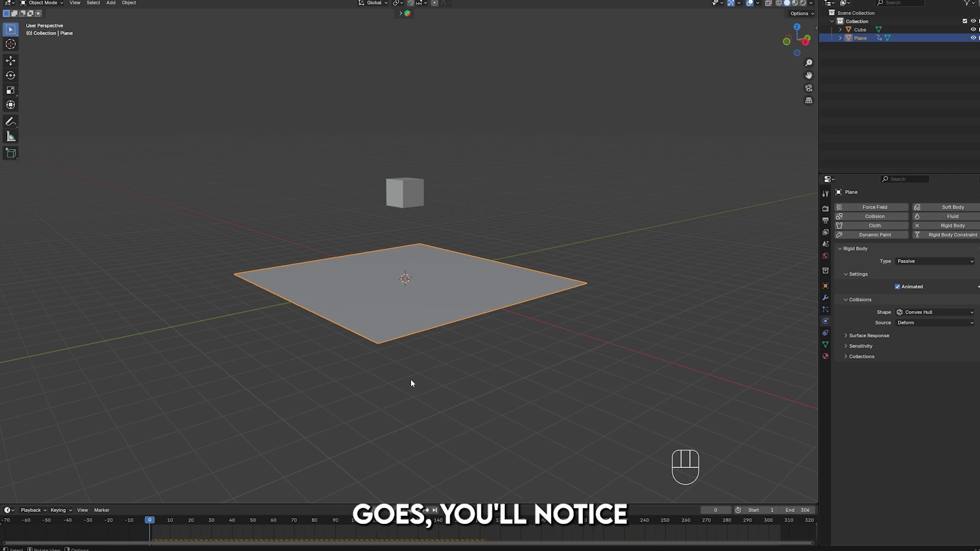
key(space)
key(g)
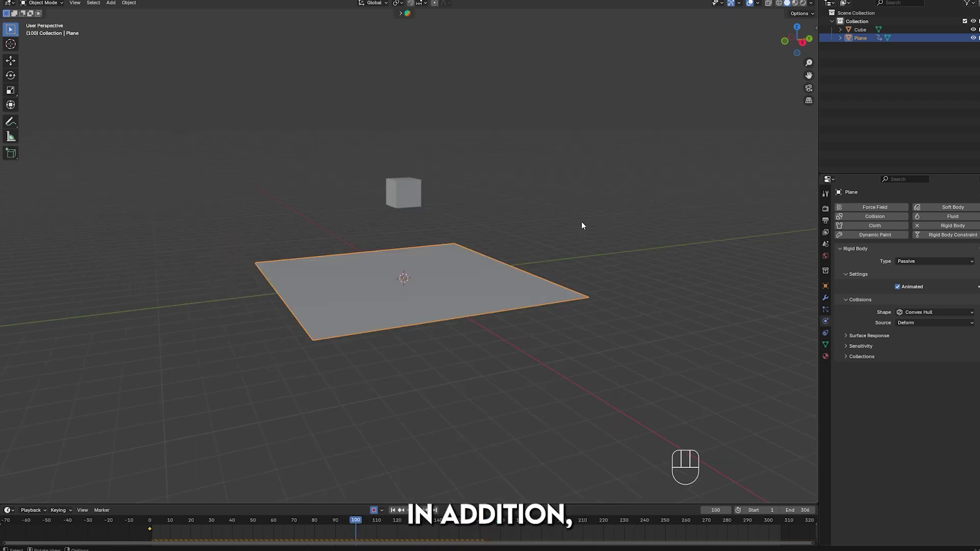
key(r)
key(x)
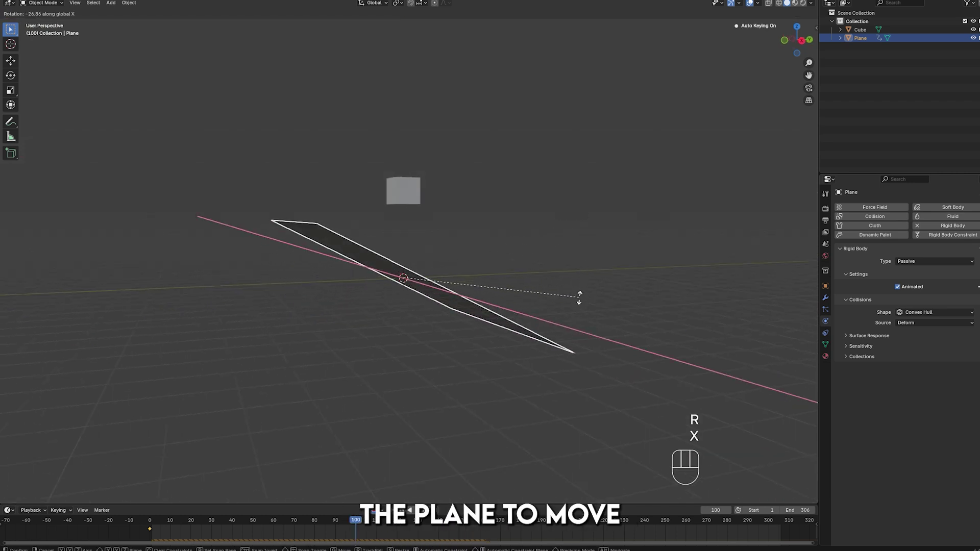
click(579, 298)
Step: Rotate the plane flat at frame 0 and play to watch the cube land on the tilting plane
drag(360, 531, 352, 522)
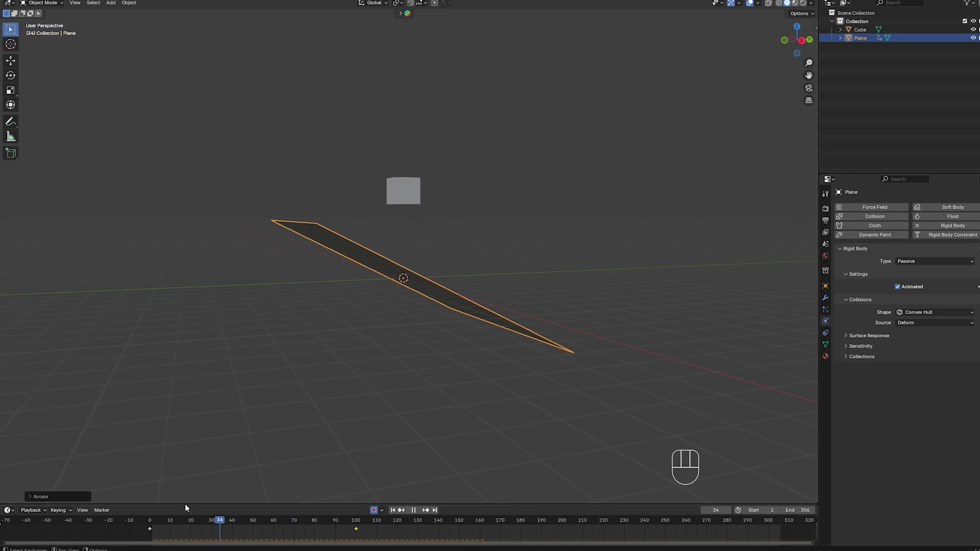
key(r)
key(x)
click(620, 61)
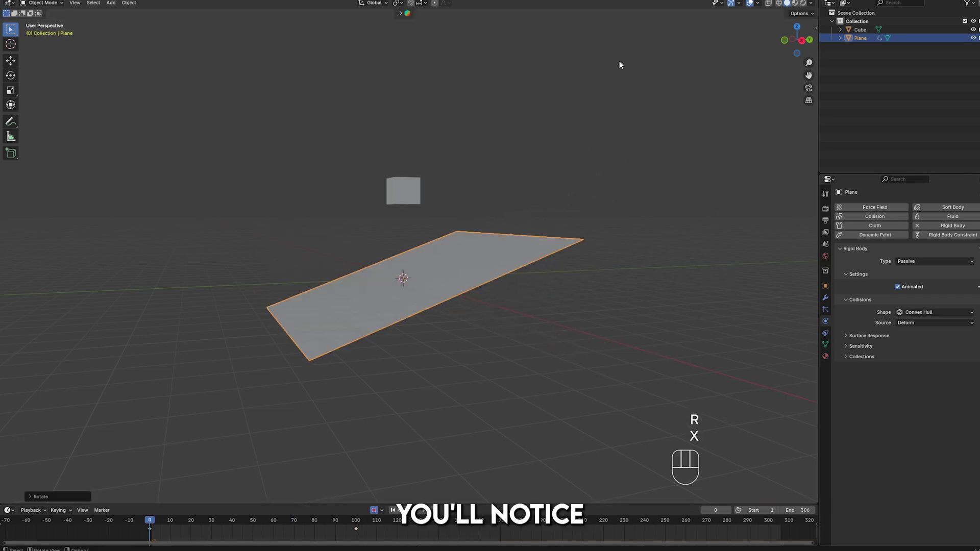
key(space)
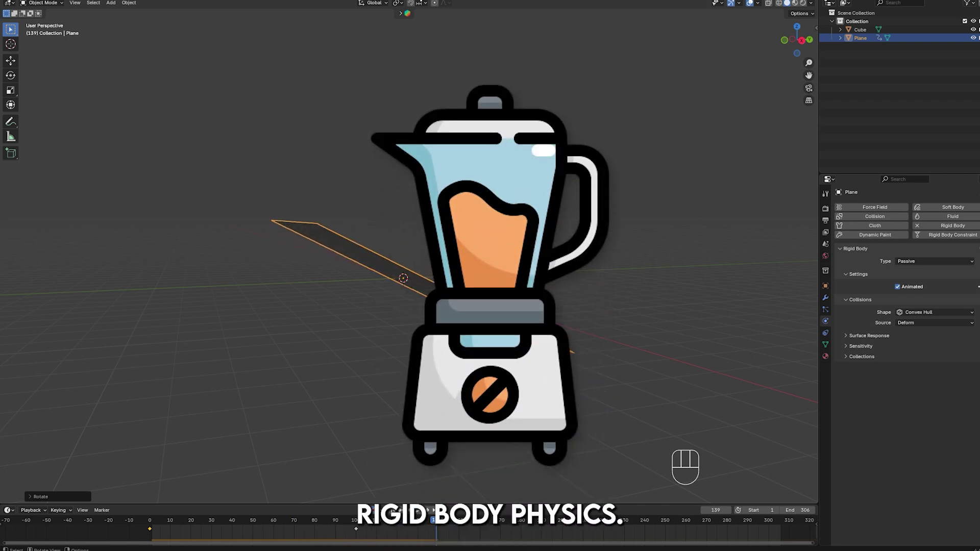
Step: Stop playback and give the floor plane a passive rigid body
key(space)
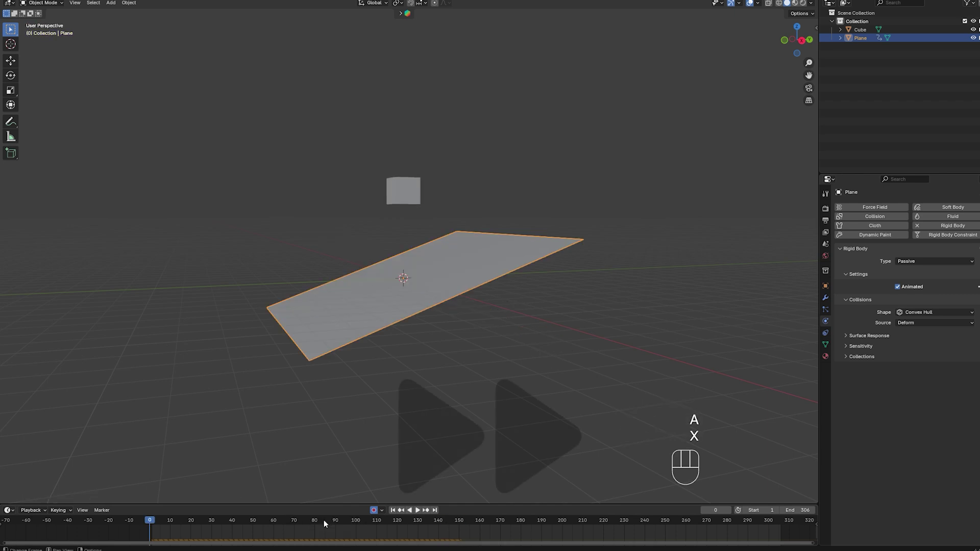
click(930, 228)
click(930, 228)
click(933, 261)
Step: Duplicate the floor plane, shrink the copy, and extrude its face upward
key(shift+d)
key(z)
key(s)
key(Tab)
key(alt+e)
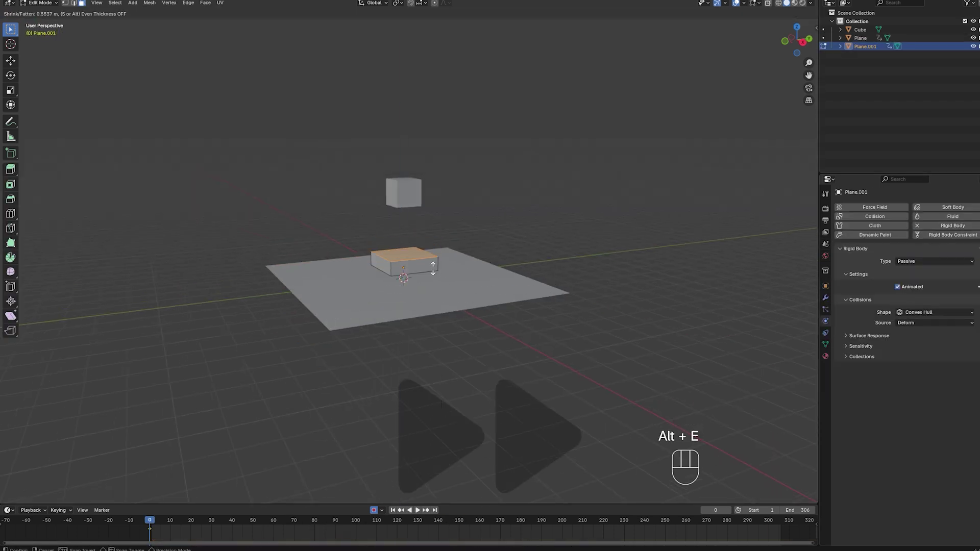
click(397, 252)
Step: Thin the raised block into strips and extrude them into a cross shape
key(Tab)
key(s)
key(shift+z)
Step: Apply the cross's transforms, then resize it and rotate it about the Z axis
key(s)
key(alt+e)
key(Tab)
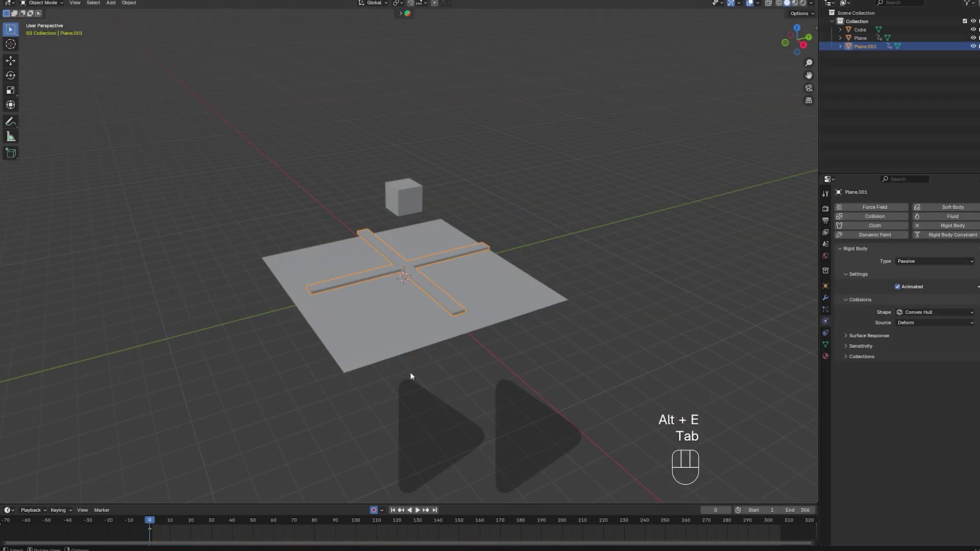
key(ctrl+i)
click(423, 275)
key(ctrl+a)
key(s)
key(r)
key(z)
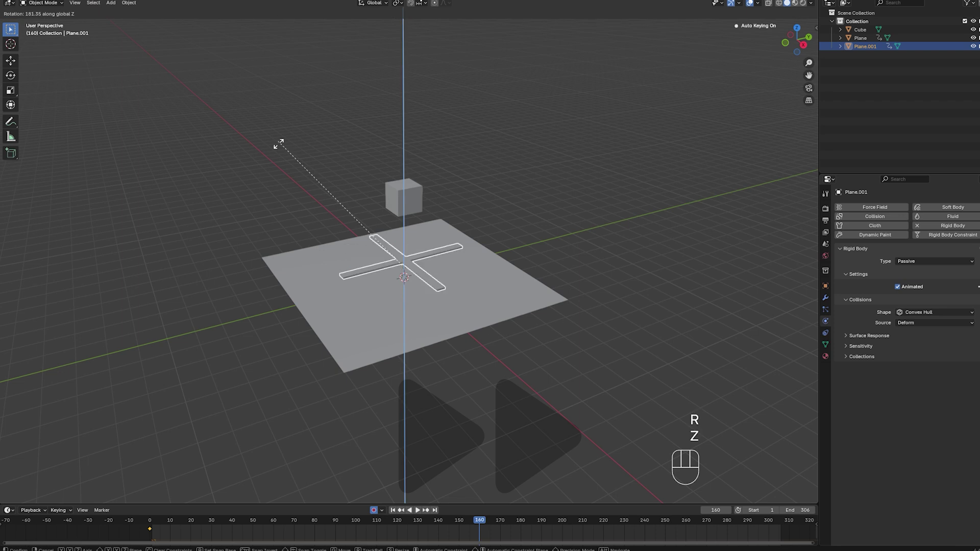
key(shift+d)
key(r)
key(r)
click(476, 529)
Step: Move the duplicated cube along X and place another cube beside it
key(g)
key(g)
key(x)
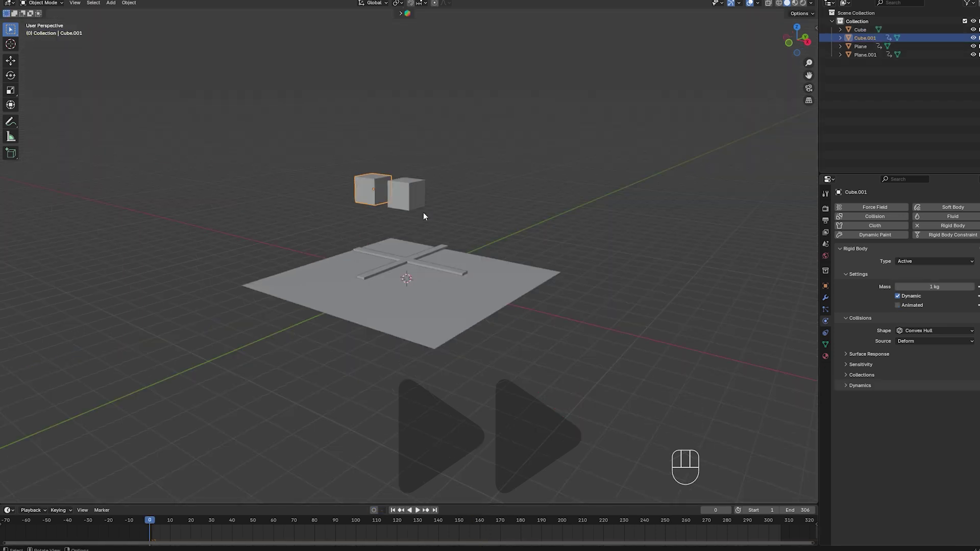
key(s)
key(g)
key(x)
key(r)
Step: Duplicate one more cube into place, select the cross, and play the simulation
key(shift+d)
key(g)
key(z)
key(r)
key(z)
click(408, 261)
key(space)
key(space)
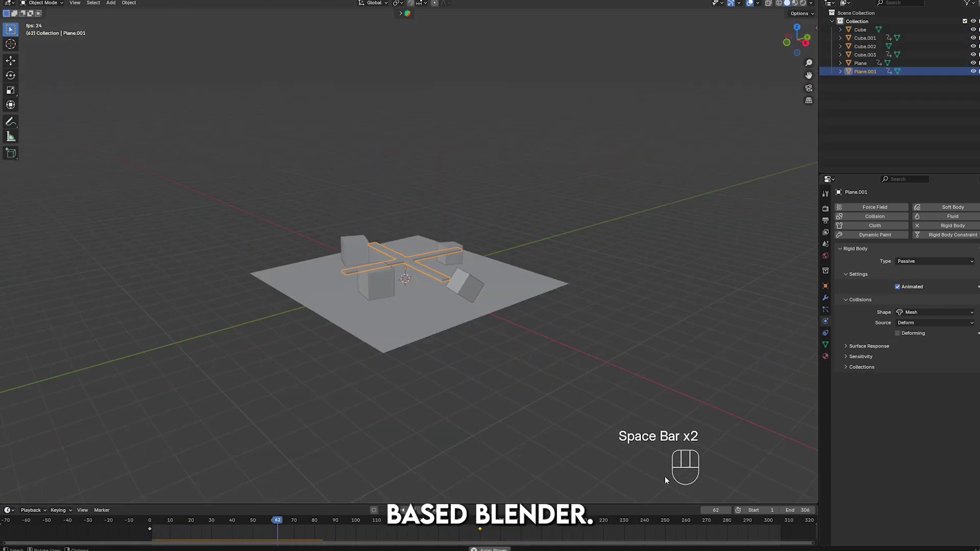
Step: Select Suzanne, a cube and the floor plane in turn to check each one's rigid body type
key(space)
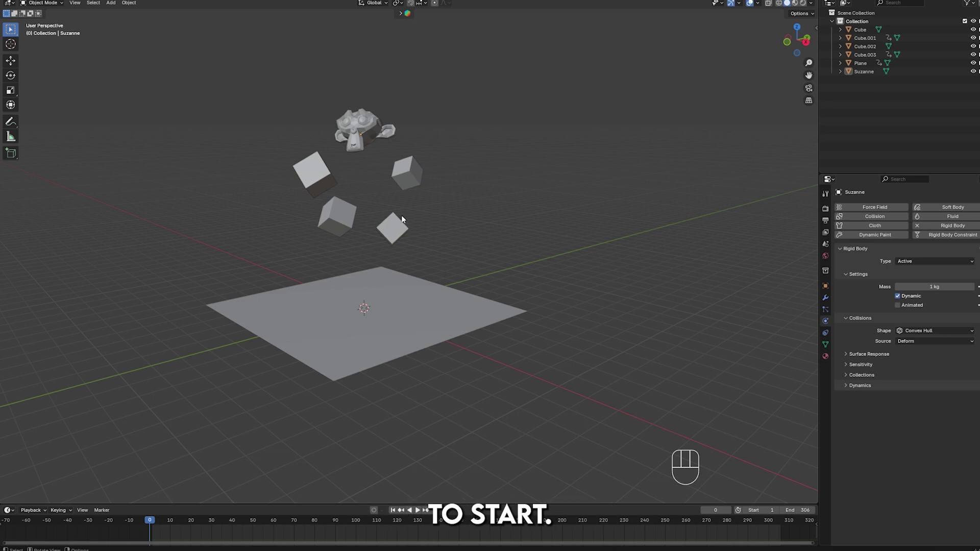
drag(254, 83, 448, 247)
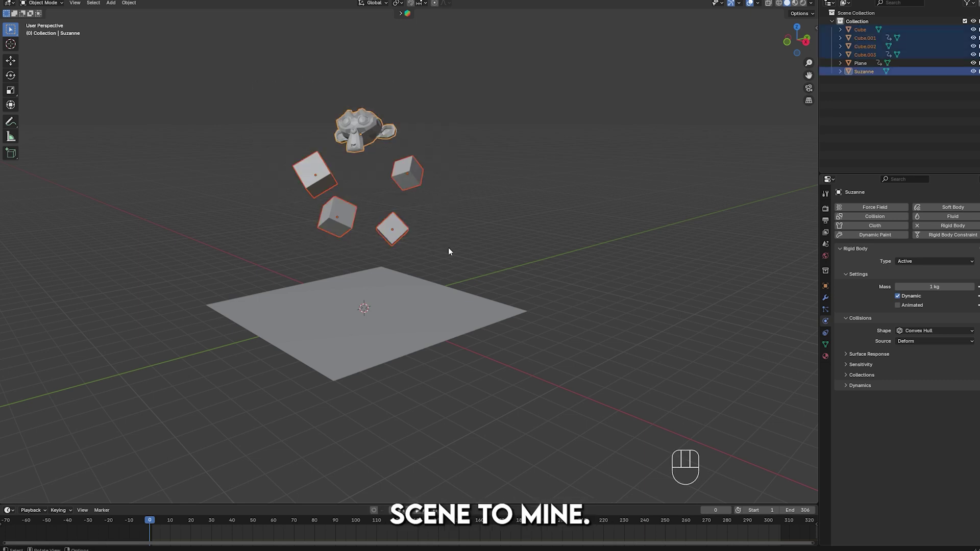
click(418, 233)
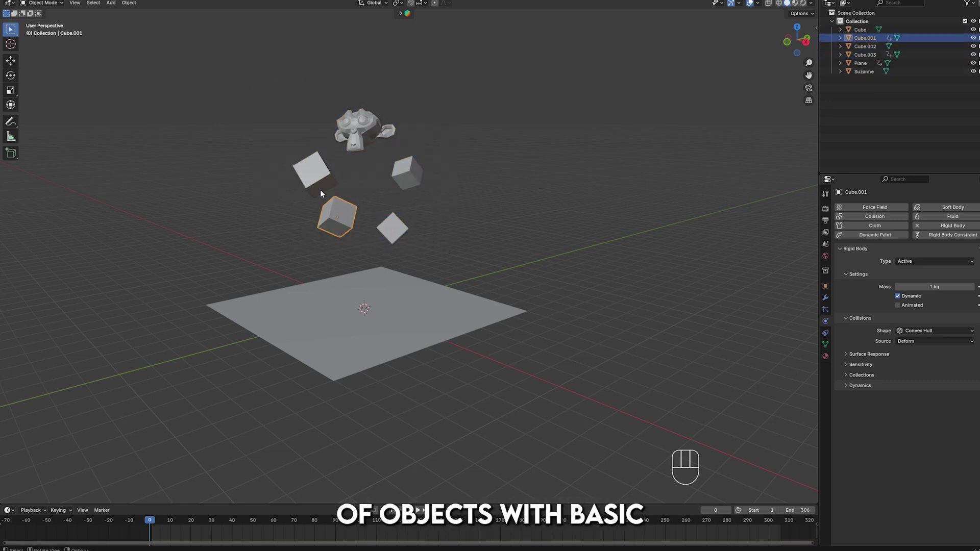
click(360, 150)
click(396, 183)
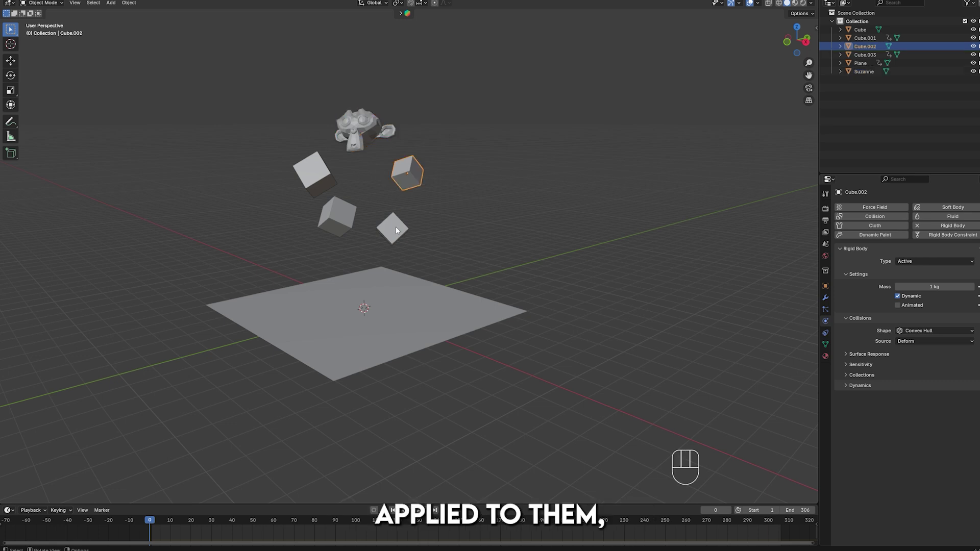
click(434, 296)
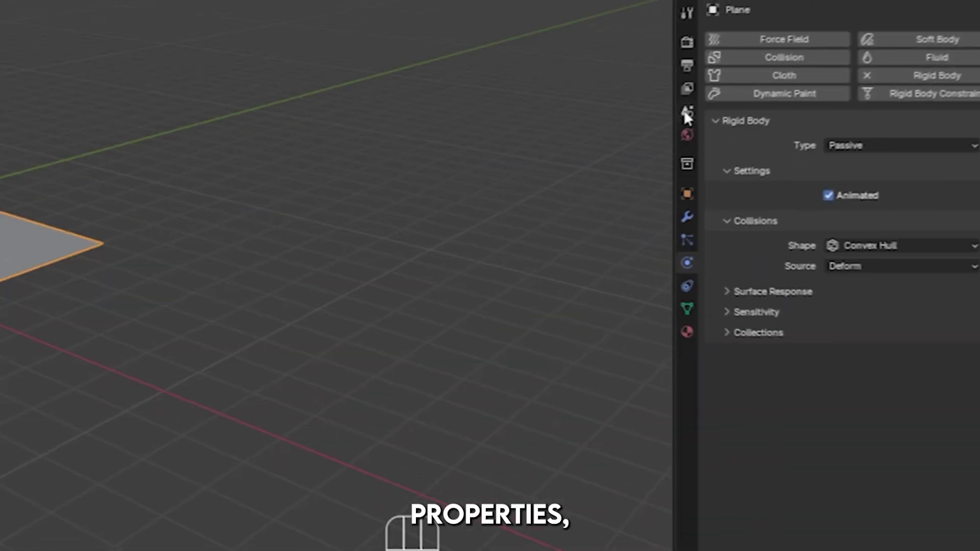
Step: In Scene properties > Rigid Body World > Field Weights, drag Gravity from 1.000 to 0.078
click(825, 245)
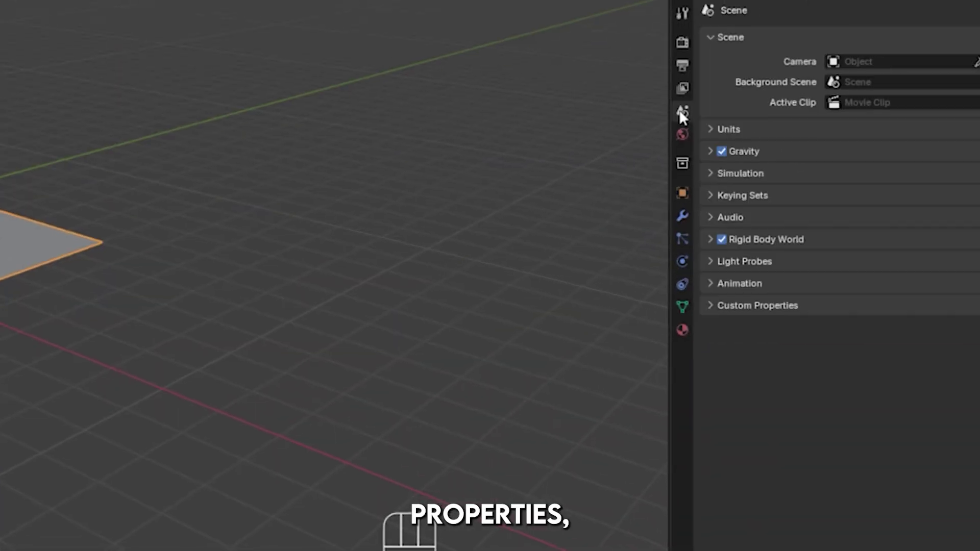
click(767, 242)
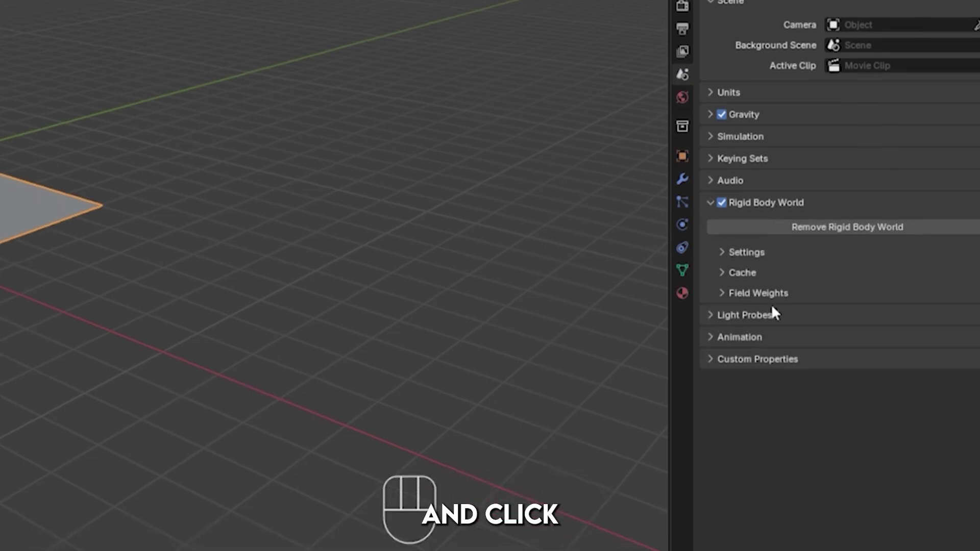
click(761, 305)
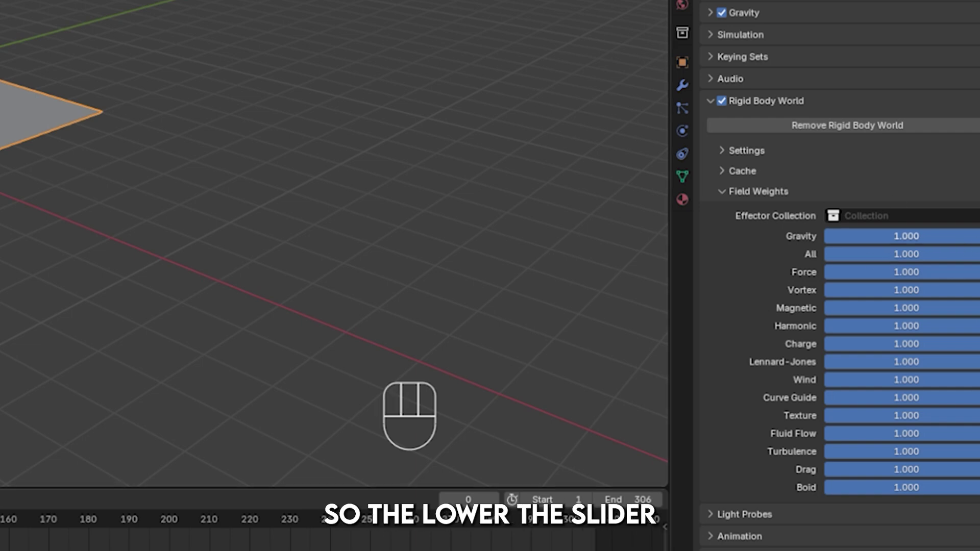
drag(960, 236, 836, 235)
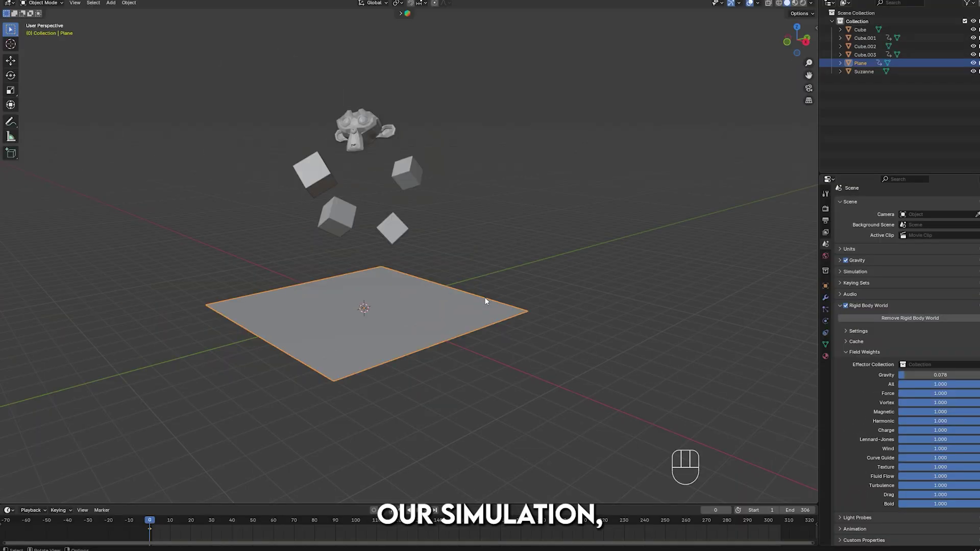
Step: Play the 0.078-gravity simulation, move the plane during playback, then stop and reset
key(space)
key(space)
key(g)
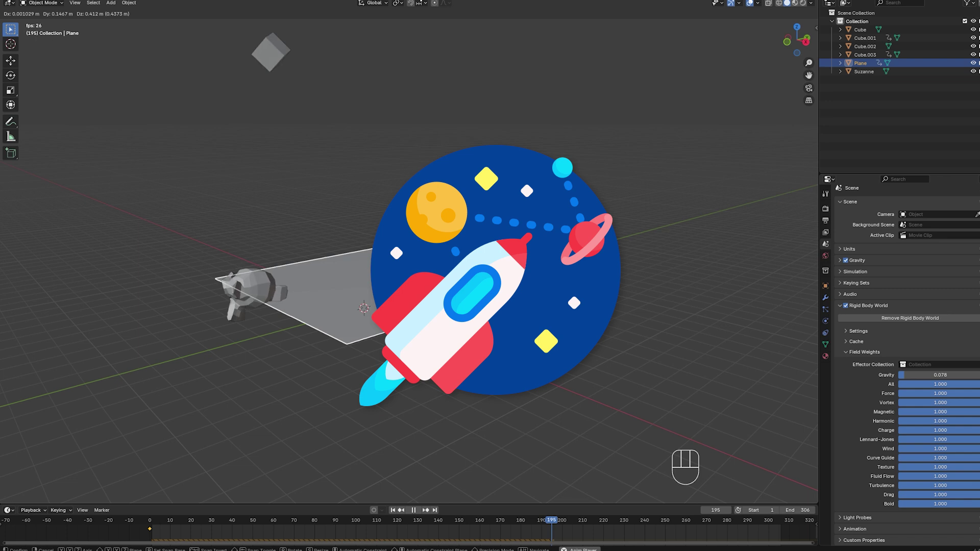
key(Escape)
key(Escape)
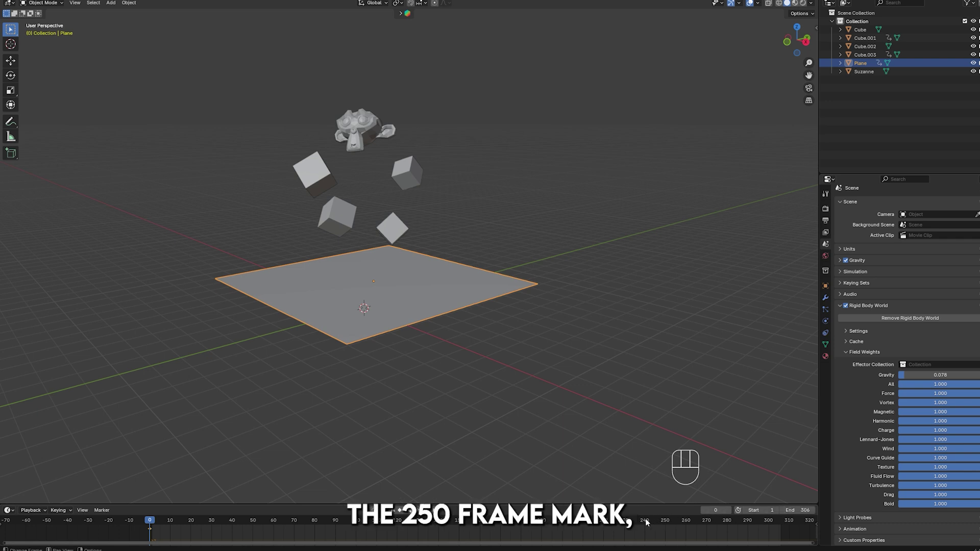
Step: Play the simulation, drop the plane at a new position mid-run, then stop playback
key(space)
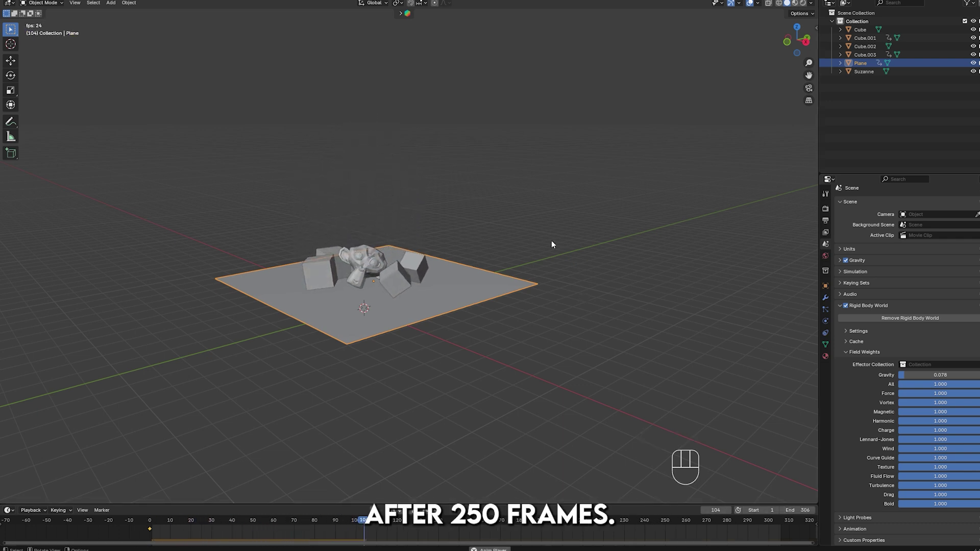
key(g)
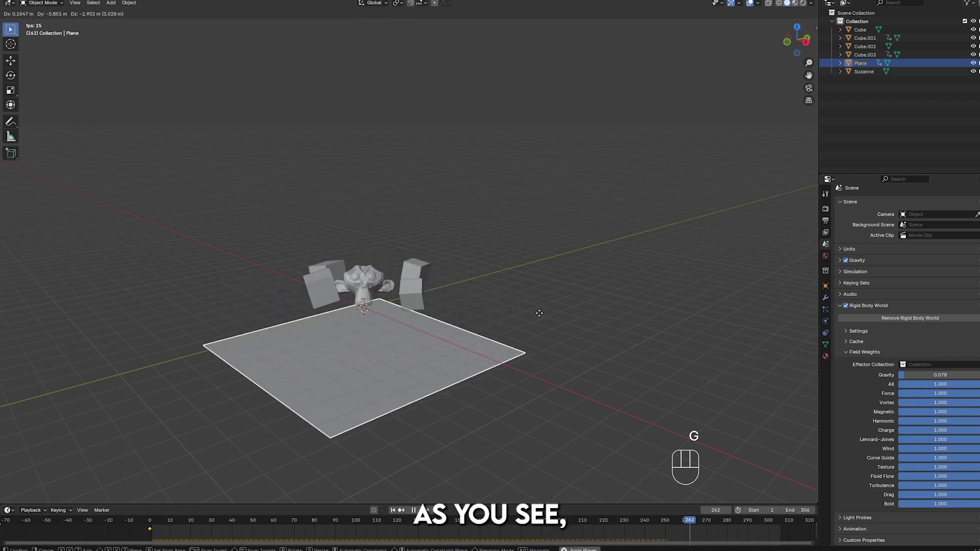
click(502, 290)
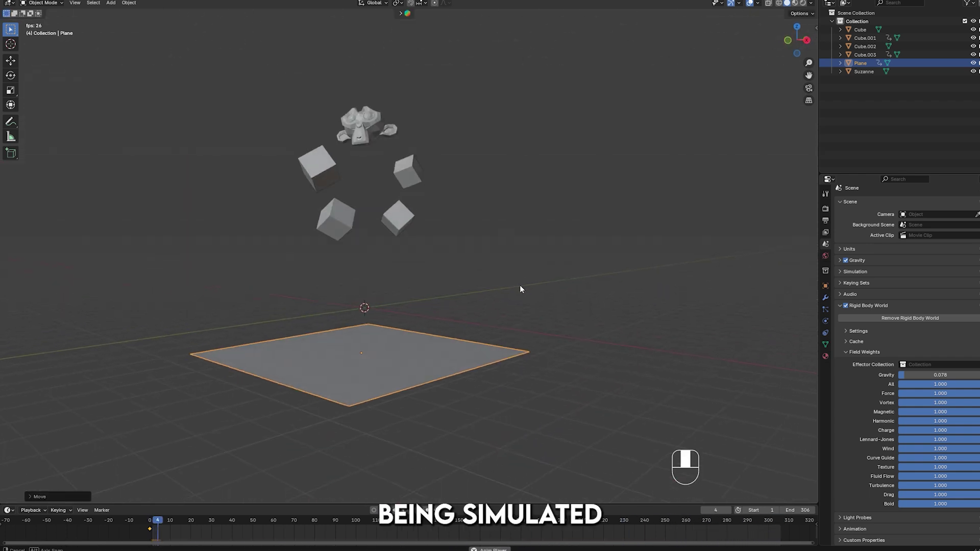
key(space)
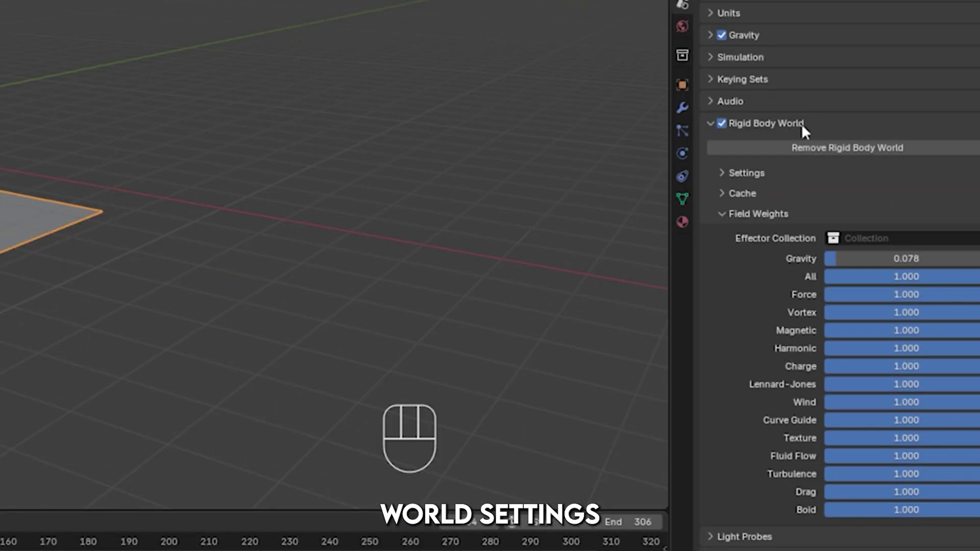
Step: Raise the rigid body cache End frame to 291, rewind, and reposition the plane during playback
click(747, 193)
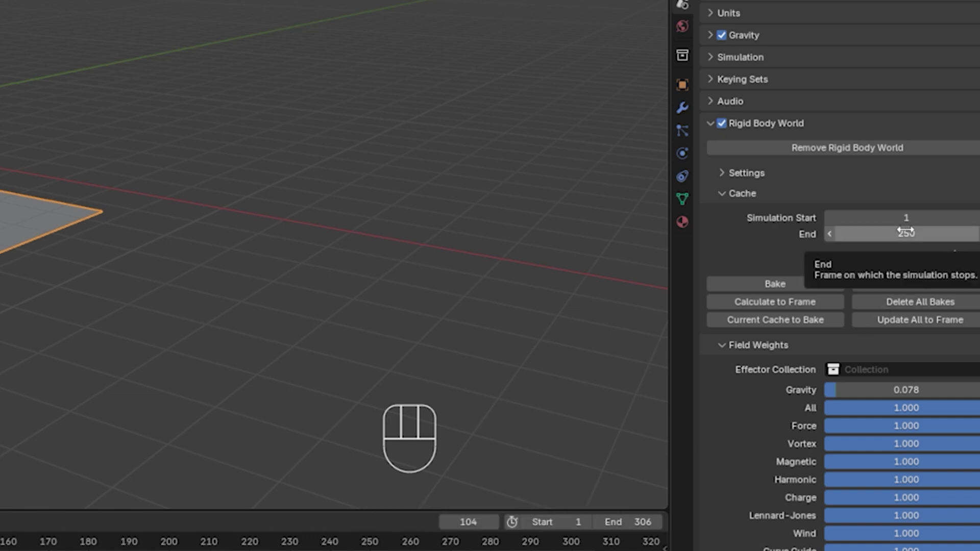
drag(906, 230, 906, 230)
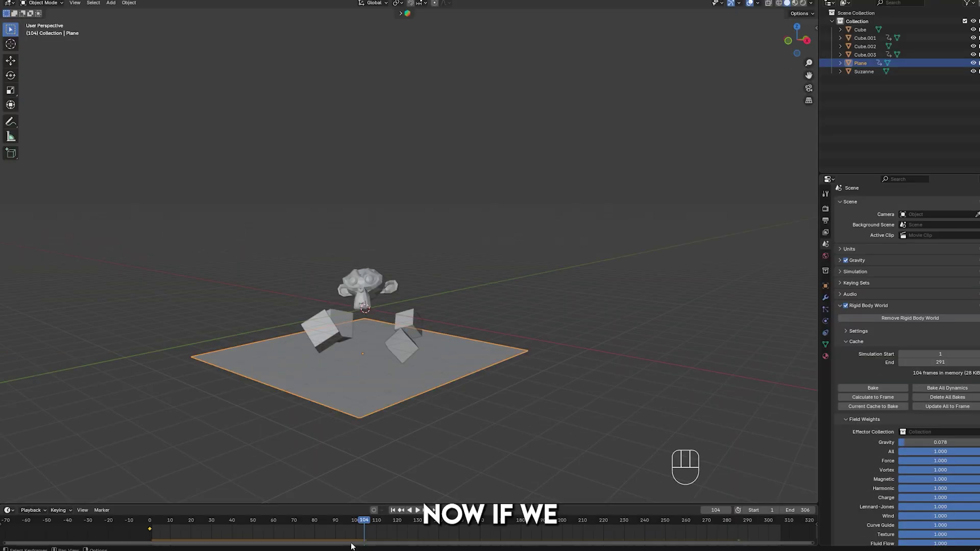
drag(364, 519, 150, 519)
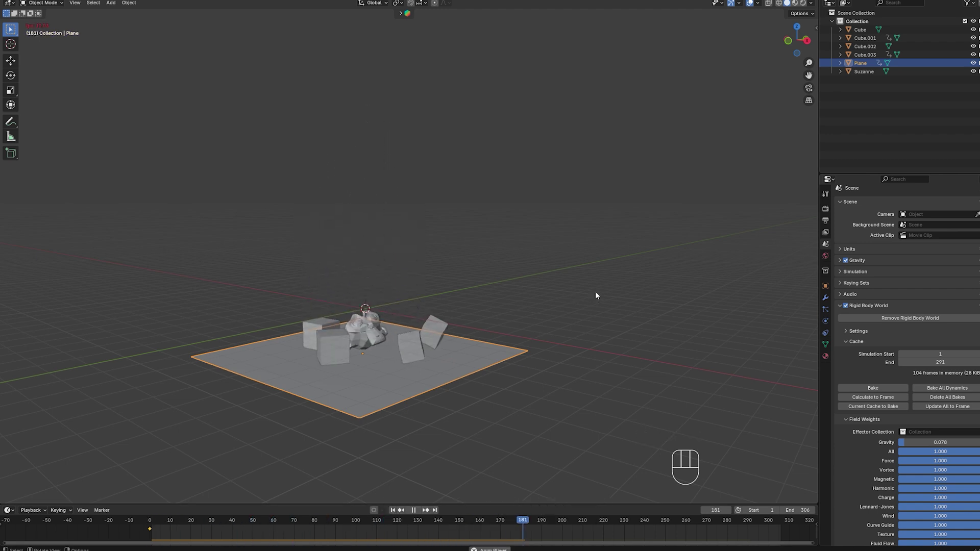
key(g)
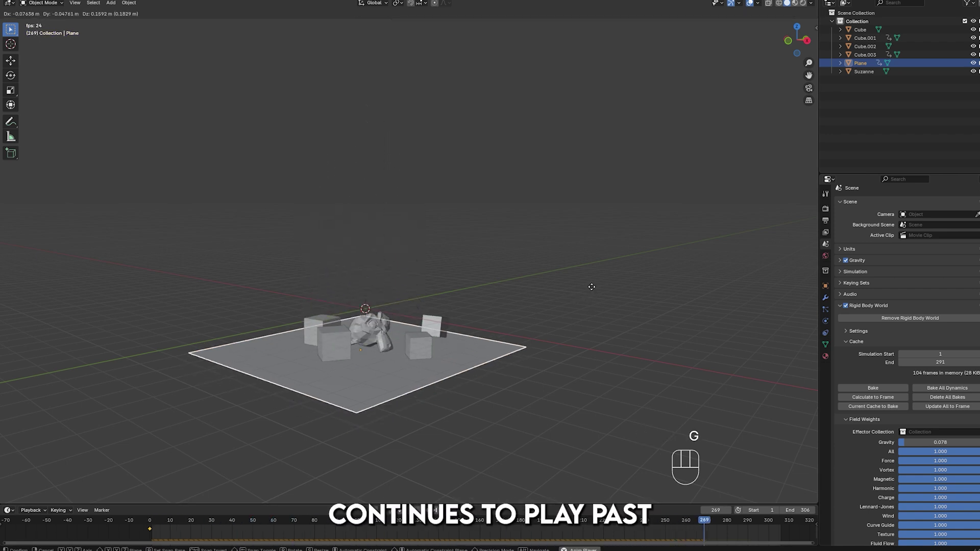
click(614, 287)
key(space)
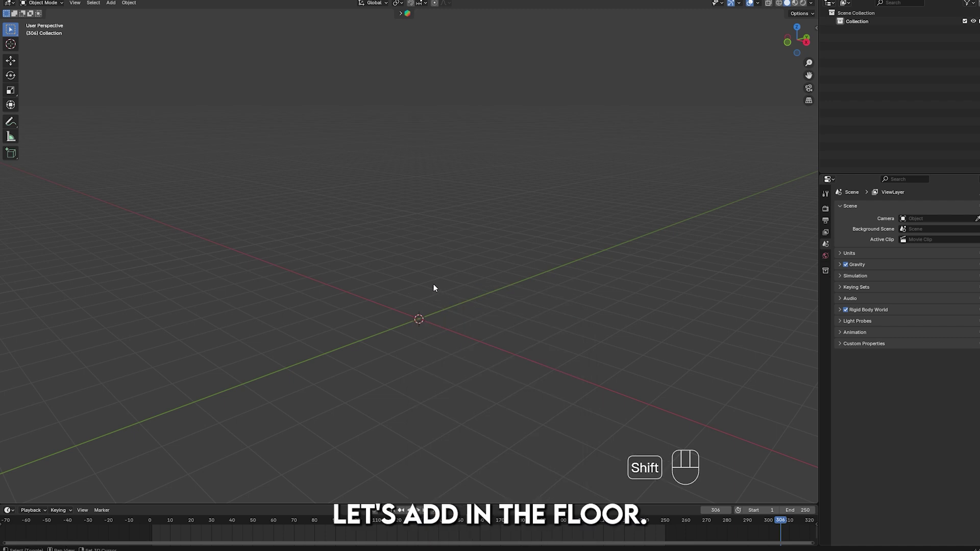
Step: Add a mesh plane and scale it up into a large floor
key(shift+a)
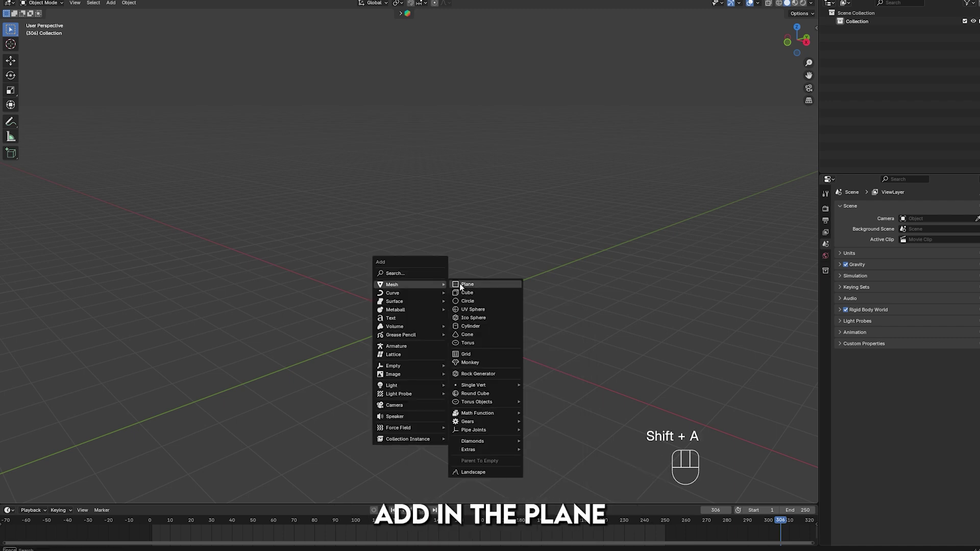
click(459, 283)
key(s)
click(552, 264)
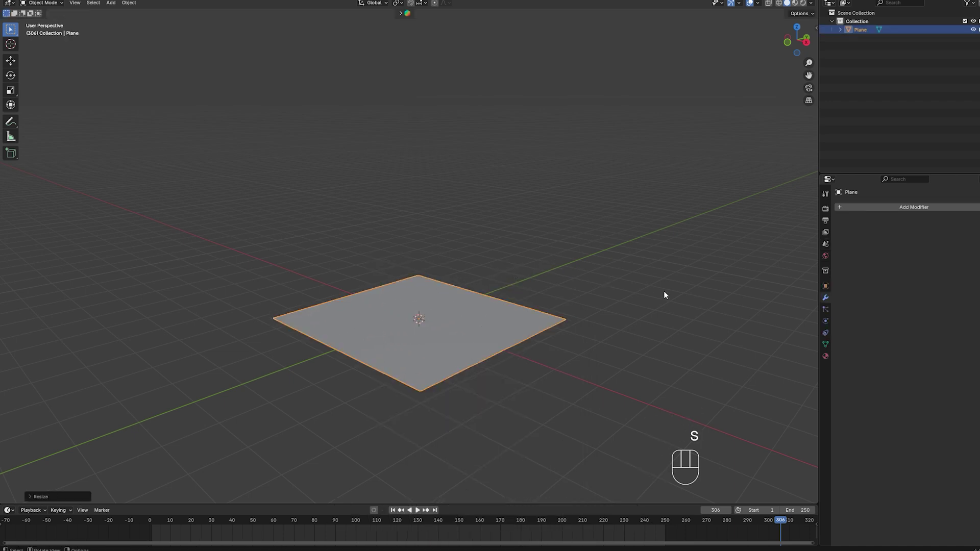
Step: Give the floor plane a rigid body with Type set to Passive
click(825, 321)
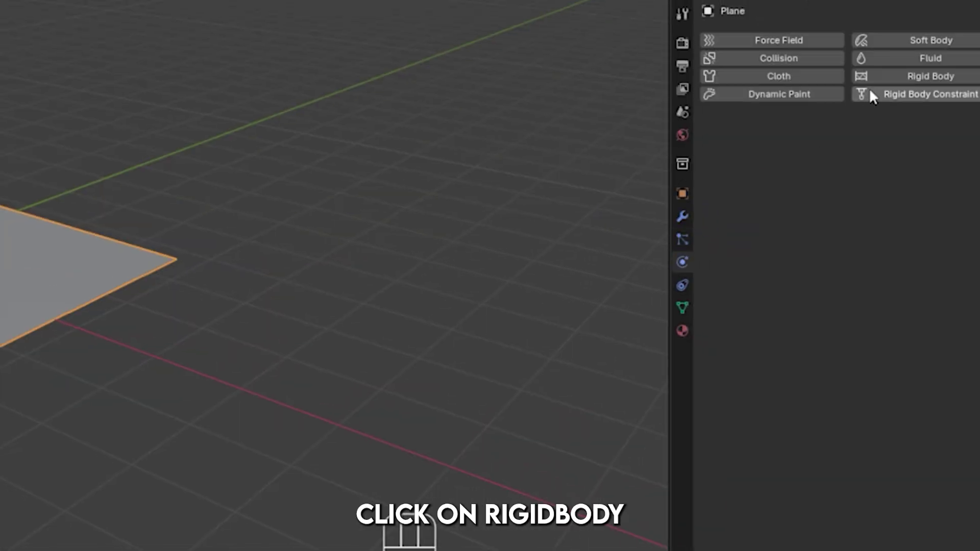
click(877, 74)
click(857, 145)
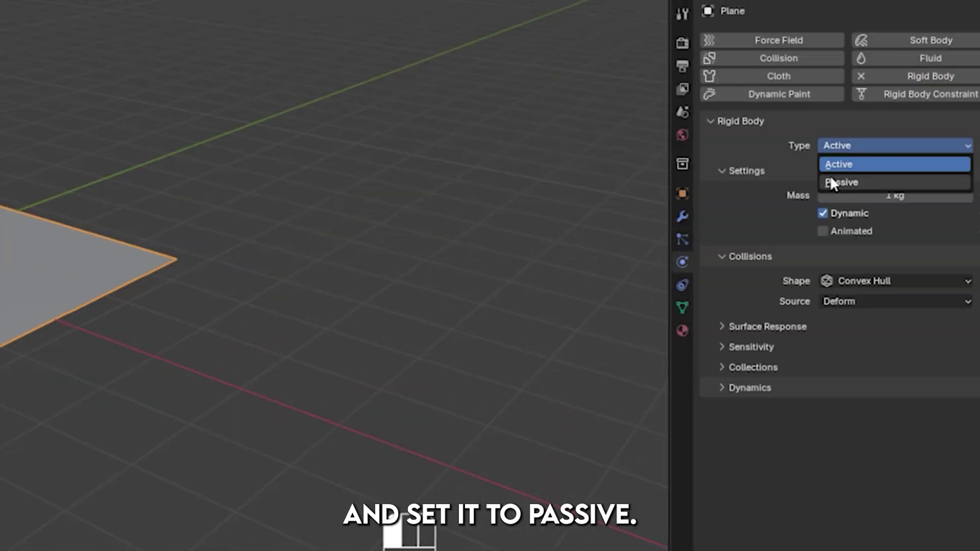
click(831, 181)
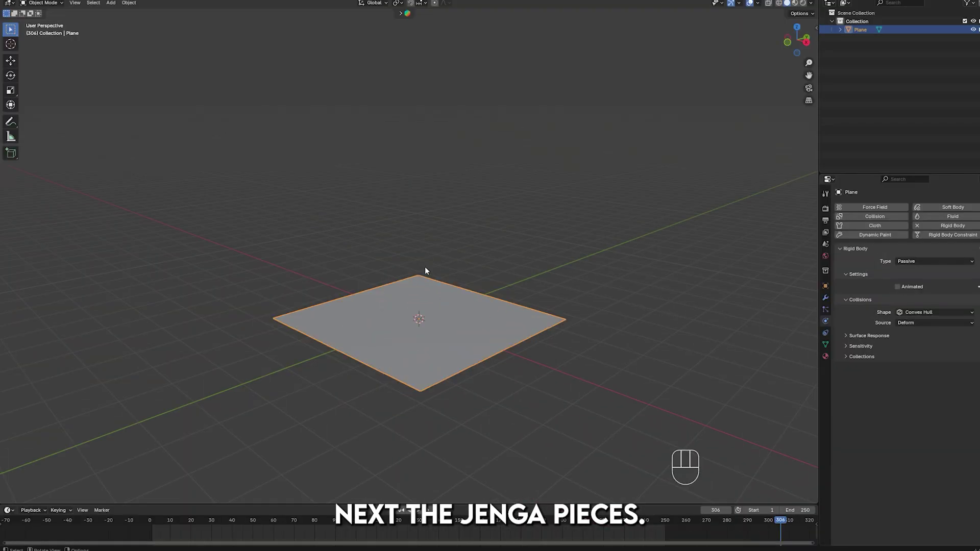
Step: Add a cube, shrink it, and raise it along Z
key(shift+a)
click(459, 276)
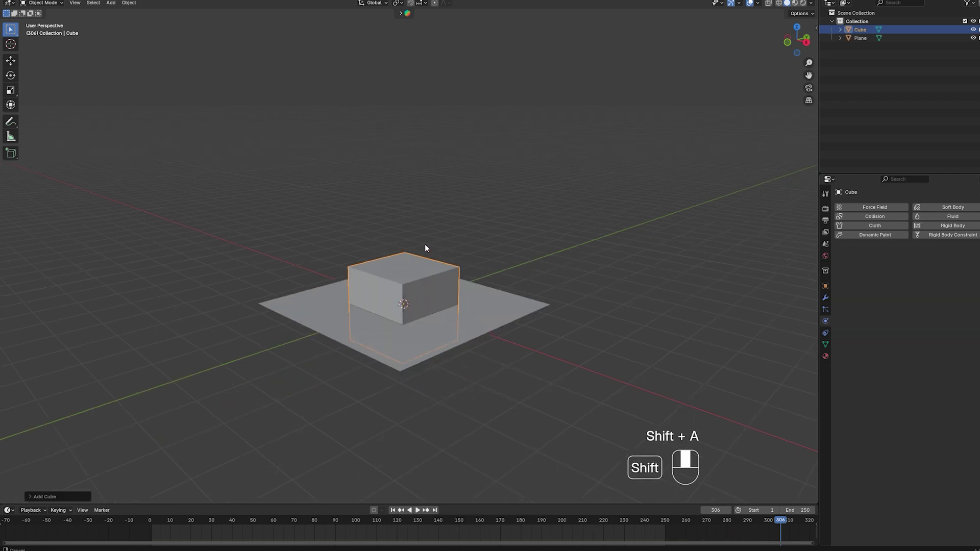
key(s)
click(412, 267)
key(g)
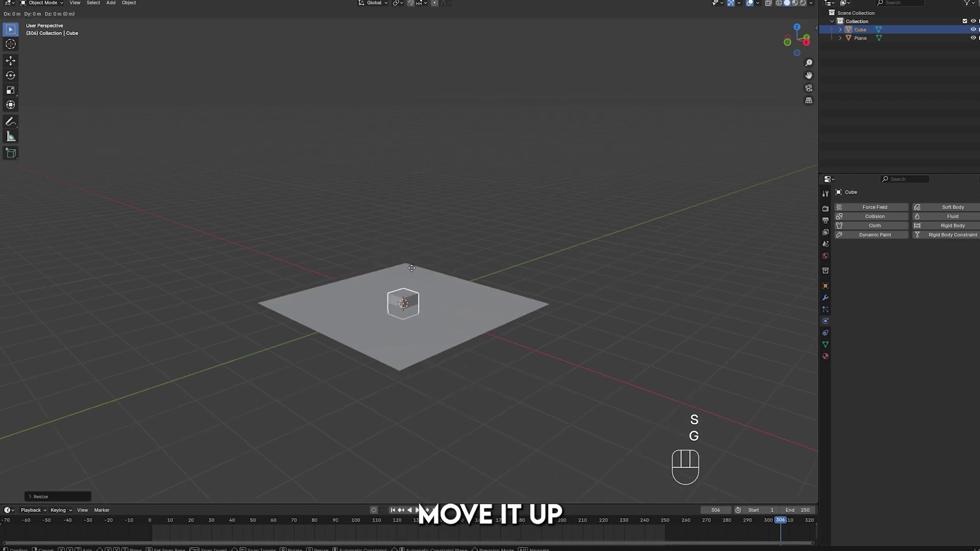
key(z)
click(411, 255)
Step: Stretch the cube along X, flatten its height, and lower it onto the floor
middle_drag(363, 267, 385, 273)
key(s)
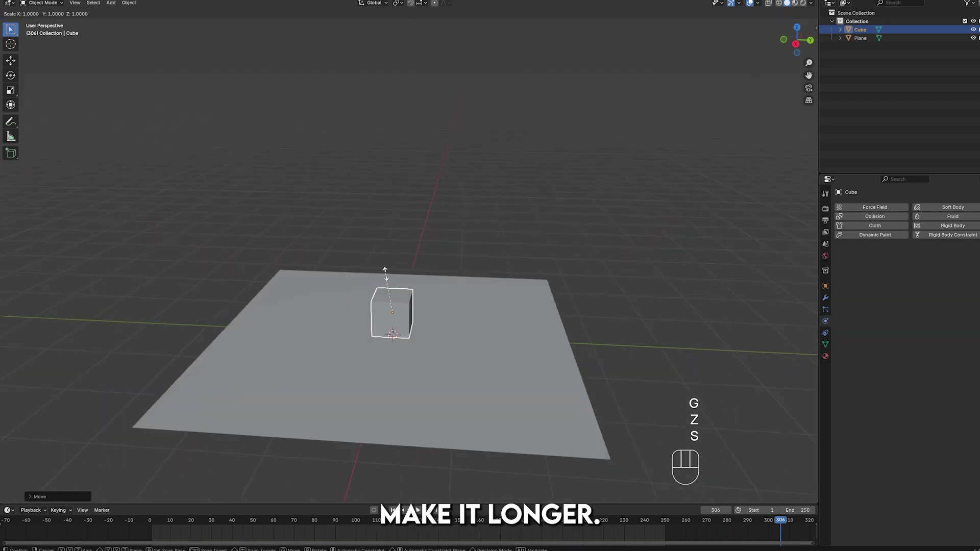
click(476, 250)
middle_drag(476, 250, 437, 261)
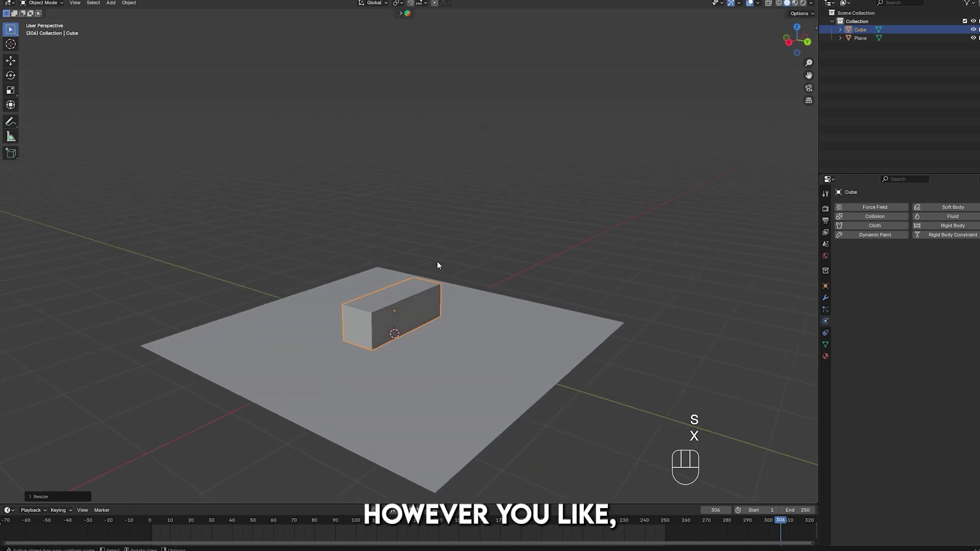
scroll(437, 262, up, 3)
key(s)
click(408, 310)
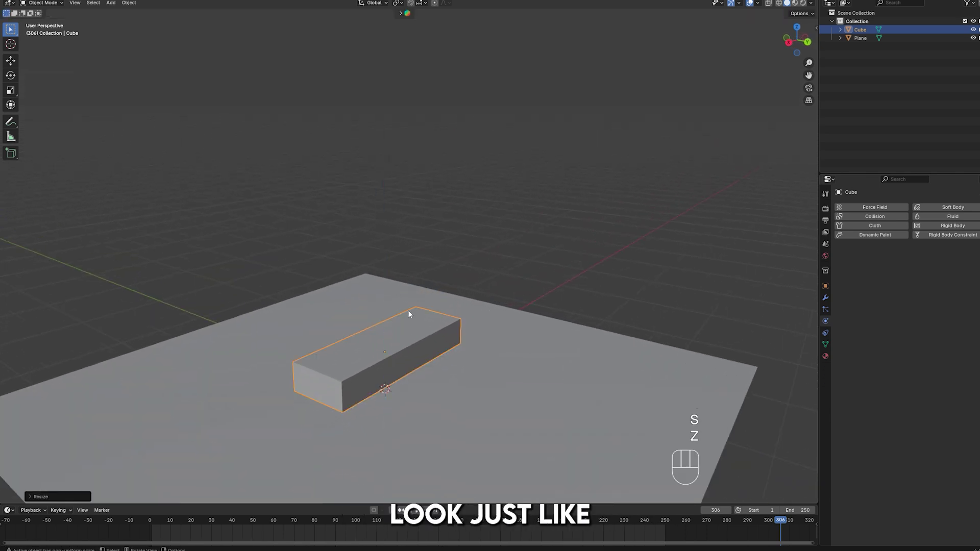
key(g)
key(z)
click(407, 338)
Step: Duplicate the block and slide the copy along Y beside the original
middle_drag(408, 339, 373, 361)
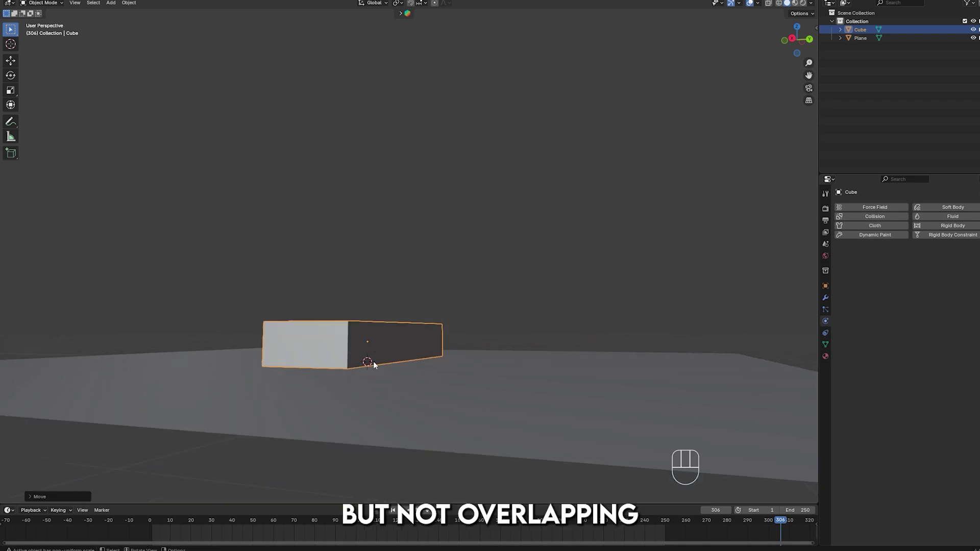
key(g)
key(z)
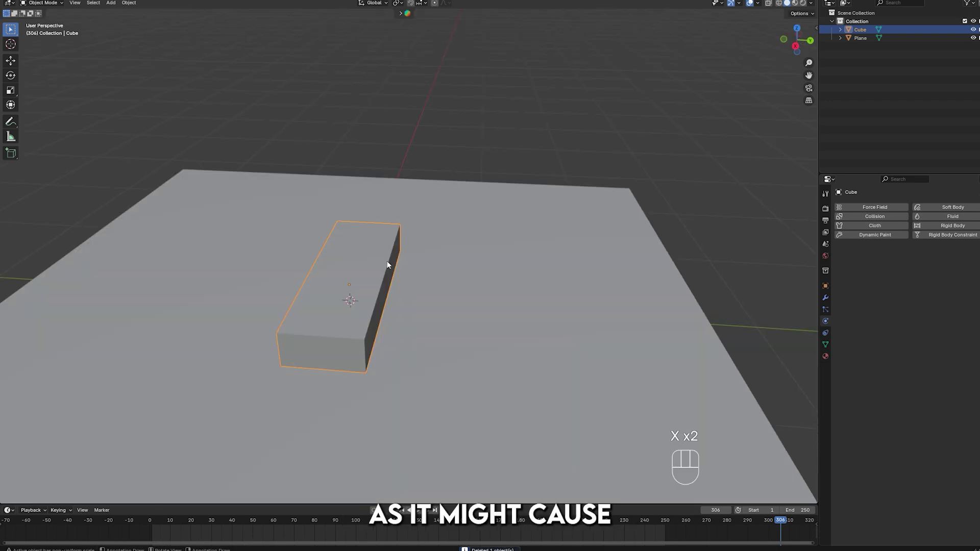
key(shift+d)
key(x)
key(y)
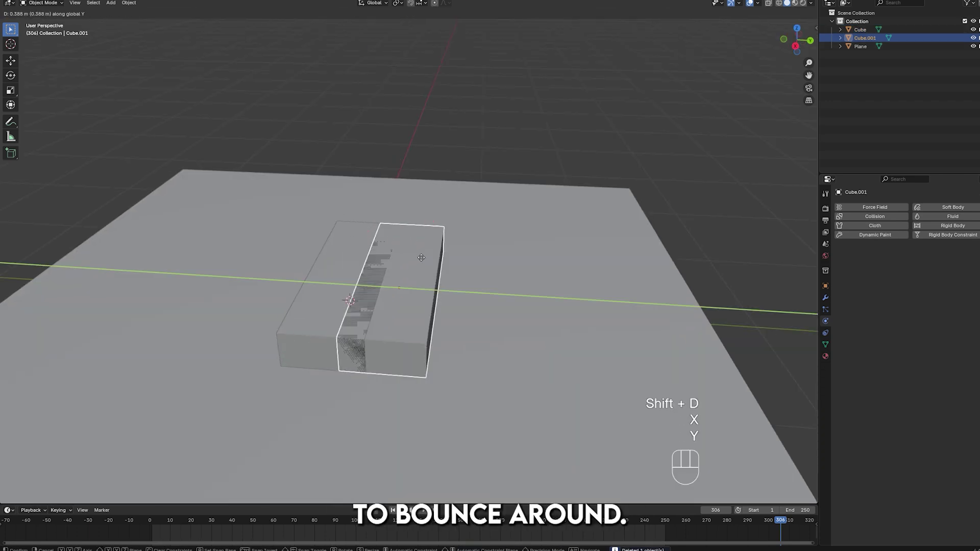
click(449, 257)
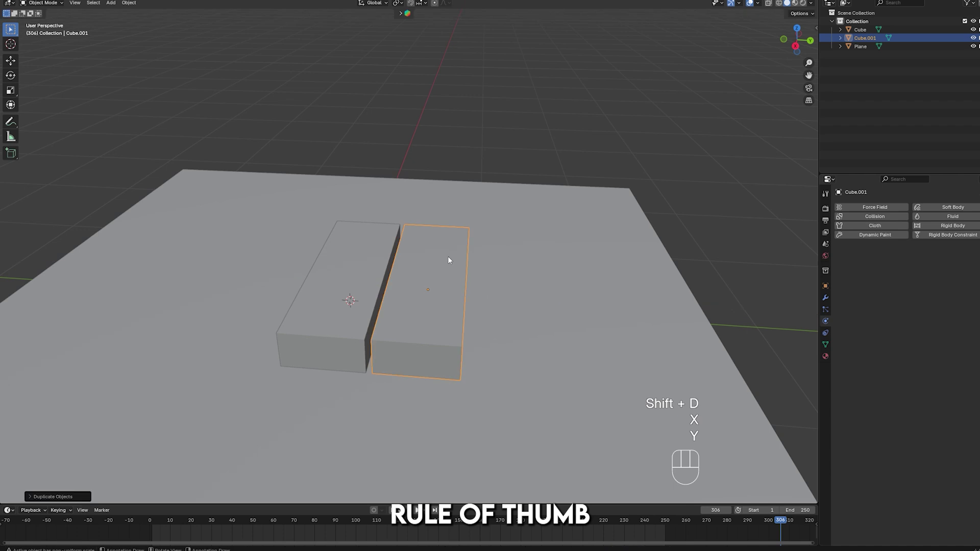
Step: Duplicate the copied block along Y to make a row of three blocks
shift+click(358, 261)
click(448, 290)
key(shift+d)
key(x)
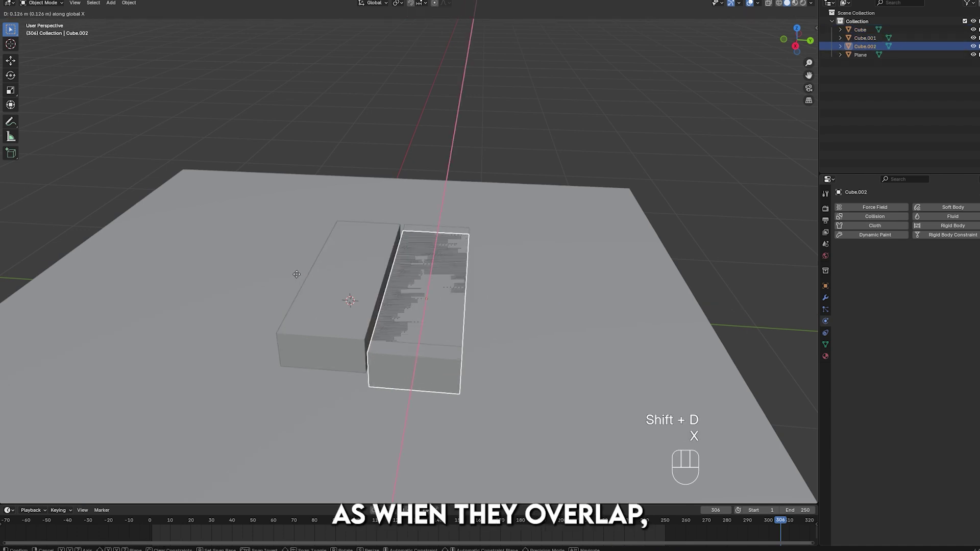
key(y)
click(296, 272)
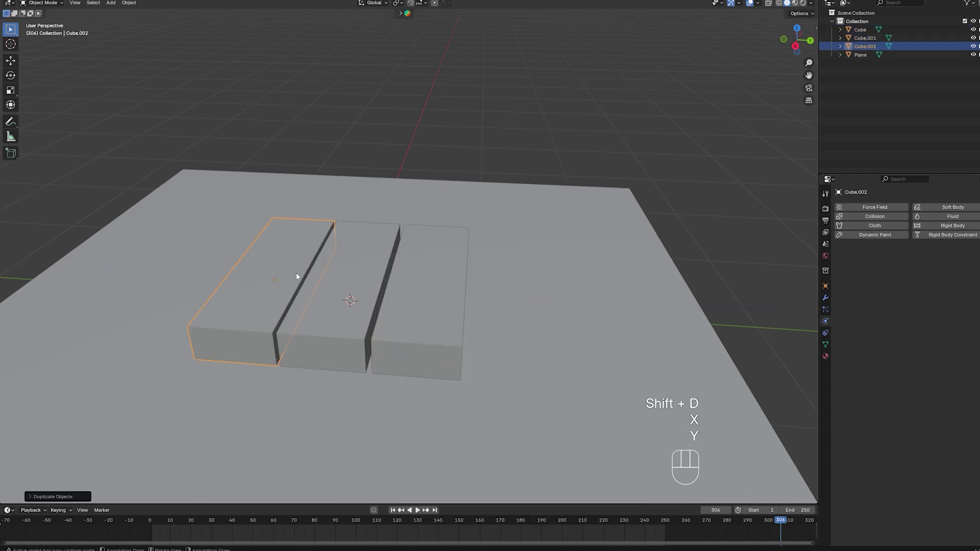
Step: Select the three-block row, duplicate it upward and rotate the copy 90 degrees around Z
middle_drag(296, 272, 421, 283)
click(421, 283)
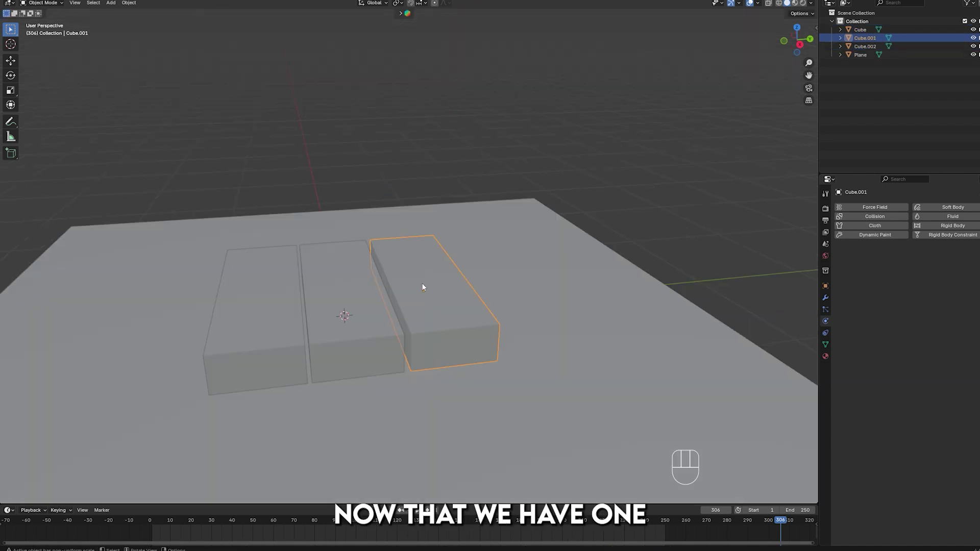
shift+click(257, 287)
shift+click(339, 317)
key(shift+d)
key(z)
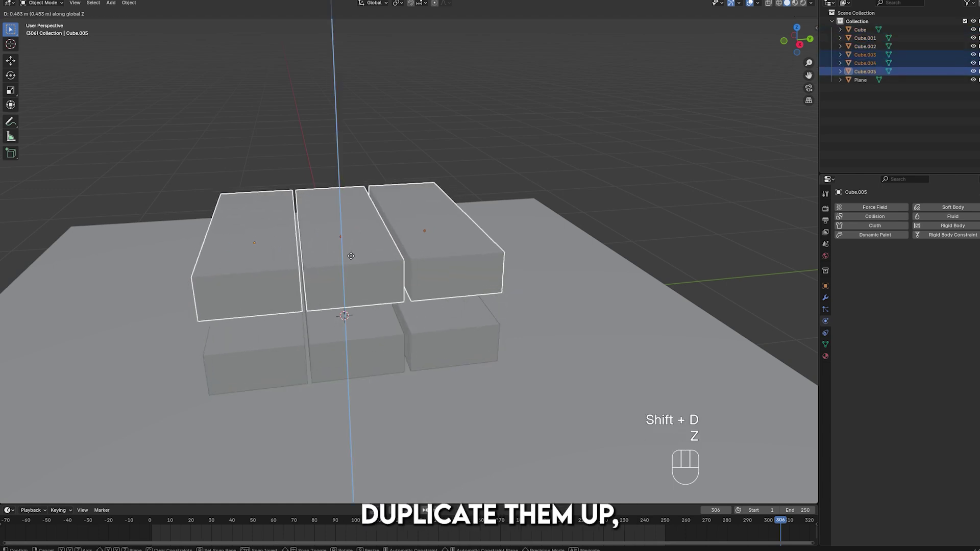
click(351, 255)
key(r)
key(z)
key(9)
key(0)
key(Return)
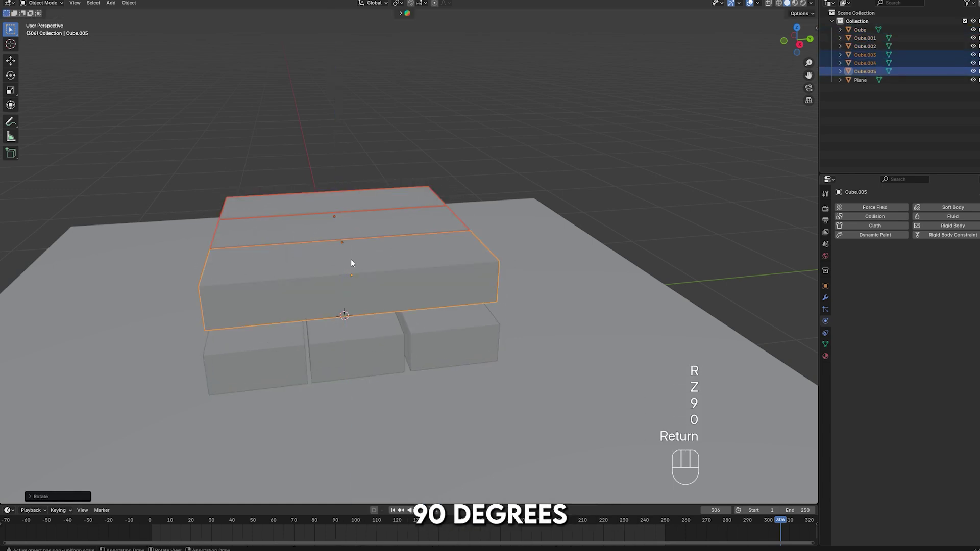
Step: Lower the crossed row onto the bottom row and scale it along X to line up
middle_drag(464, 212, 517, 213)
key(g)
key(z)
click(483, 222)
key(s)
key(x)
click(569, 218)
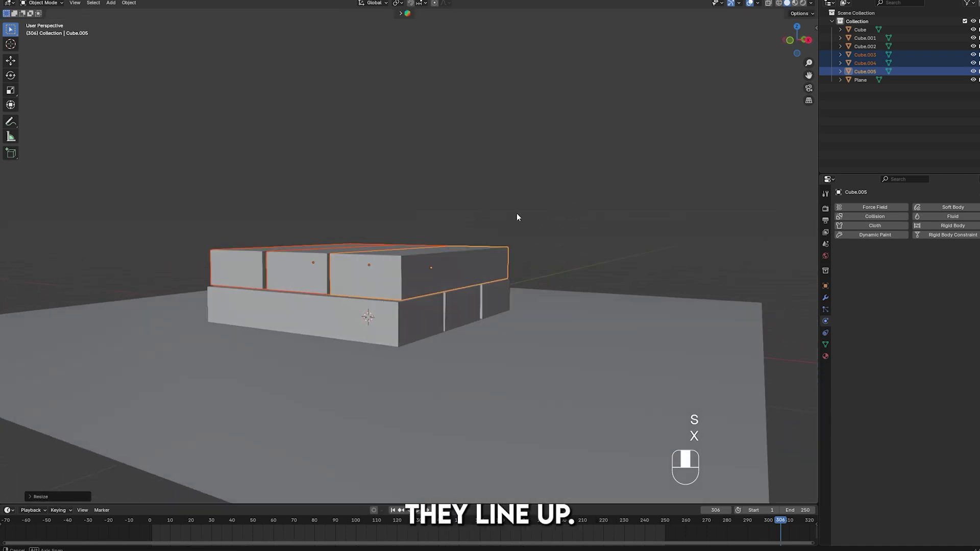
Step: Select both rows and duplicate the two layers straight up onto the stack
shift+click(459, 298)
shift+click(477, 294)
shift+click(492, 290)
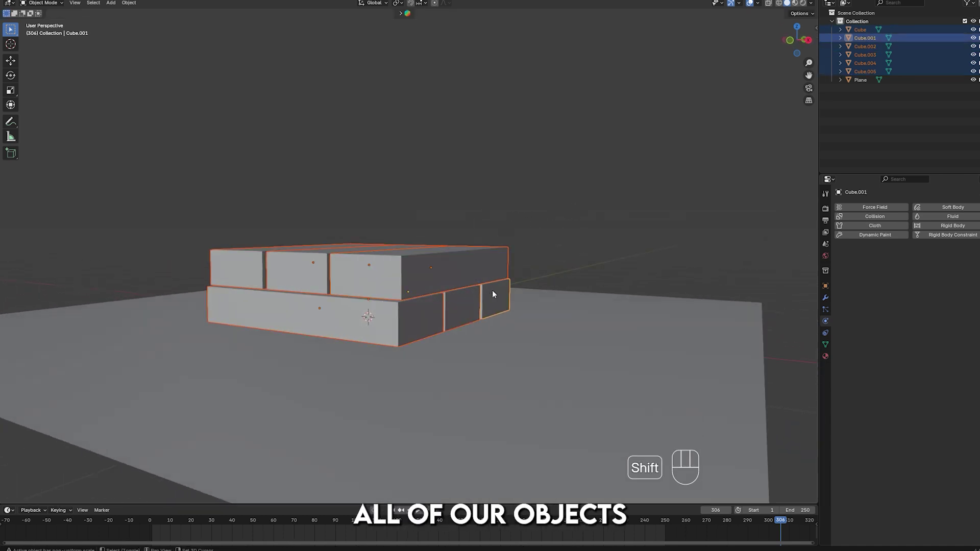
key(shift+d)
key(z)
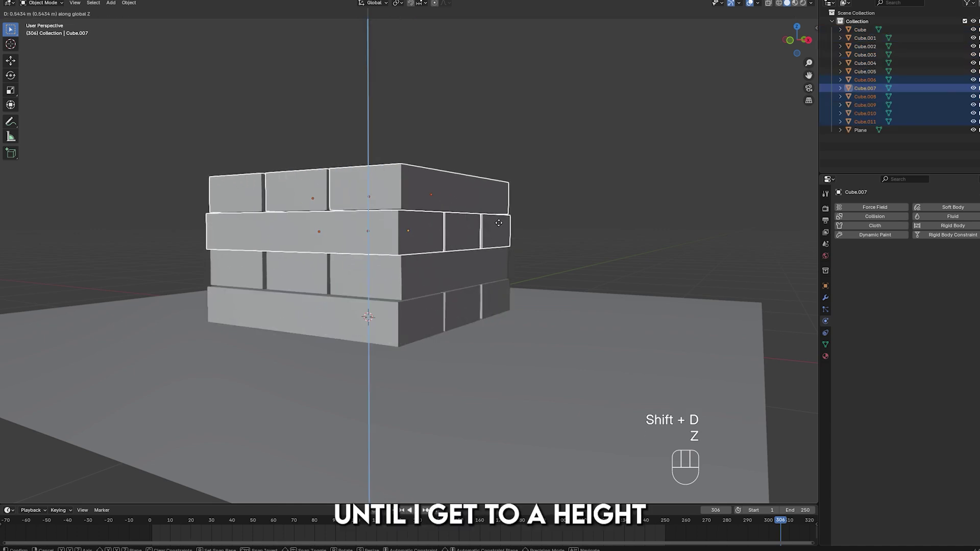
click(499, 223)
scroll(459, 200, down, 3)
Step: Duplicate the top layers upward twice more to reach twelve layers
key(shift+d)
key(z)
click(465, 229)
key(shift+d)
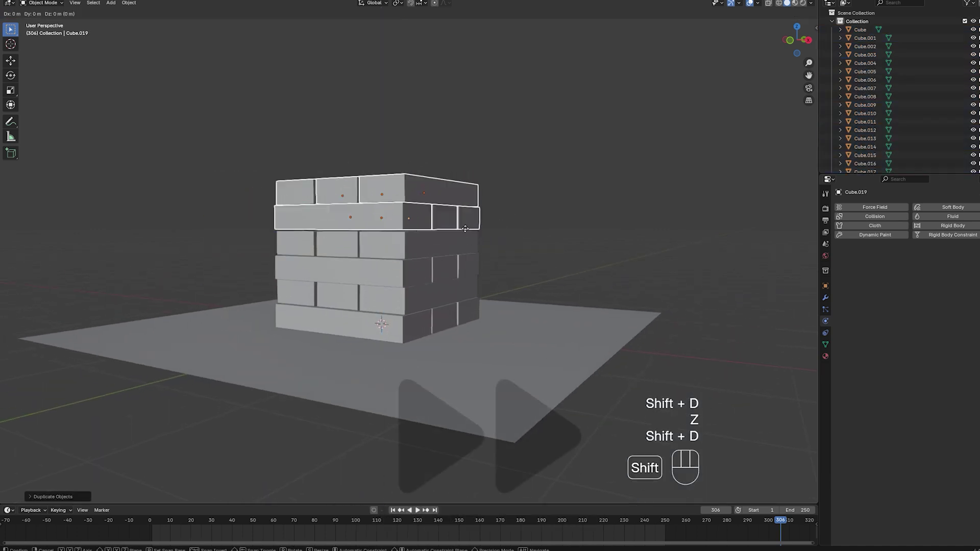
key(z)
click(440, 219)
scroll(440, 219, down, 3)
Step: Move the top layers along Z so they rest on the stack below
key(shift+d)
key(z)
key(g)
key(z)
key(g)
key(z)
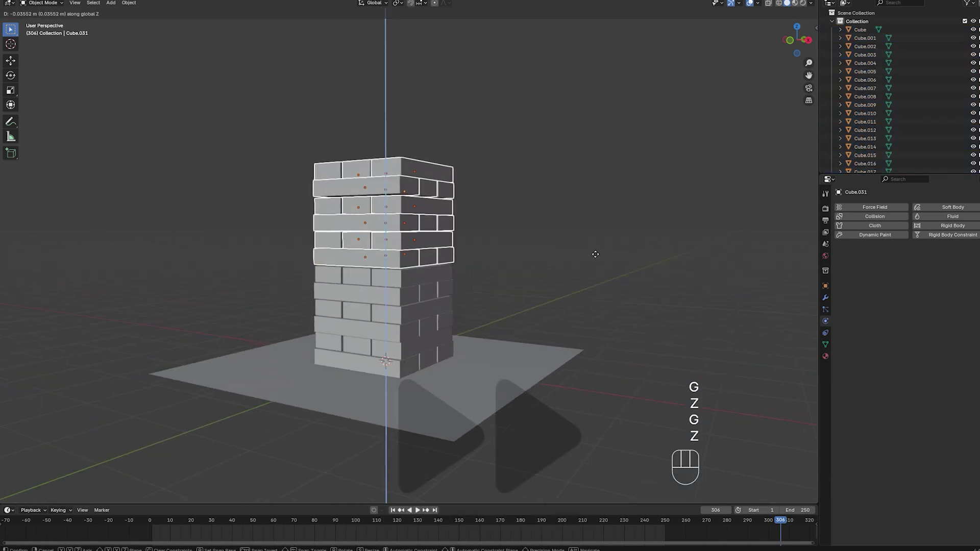
click(595, 254)
Step: Deselect all bricks, then pick individual bricks near the top of the tower
middle_drag(595, 254, 563, 230)
click(560, 231)
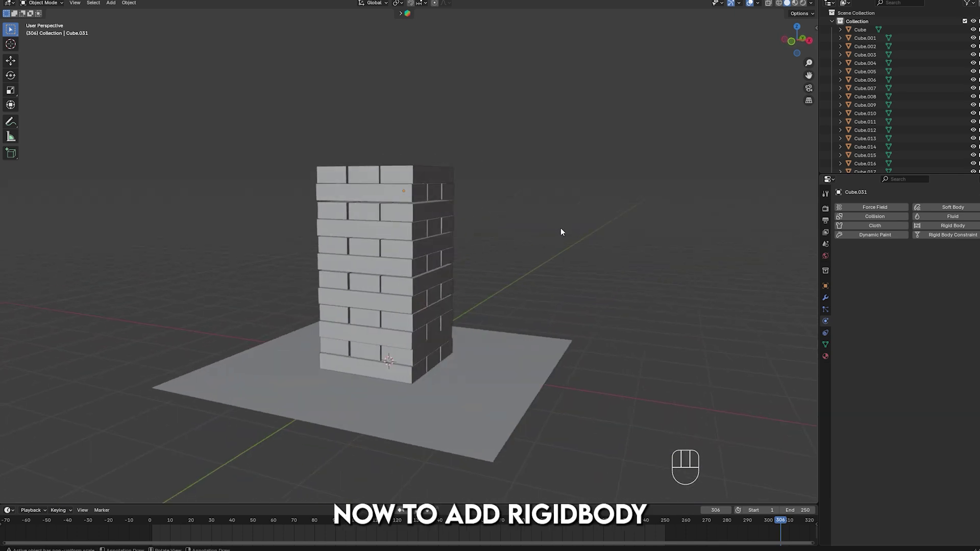
click(427, 171)
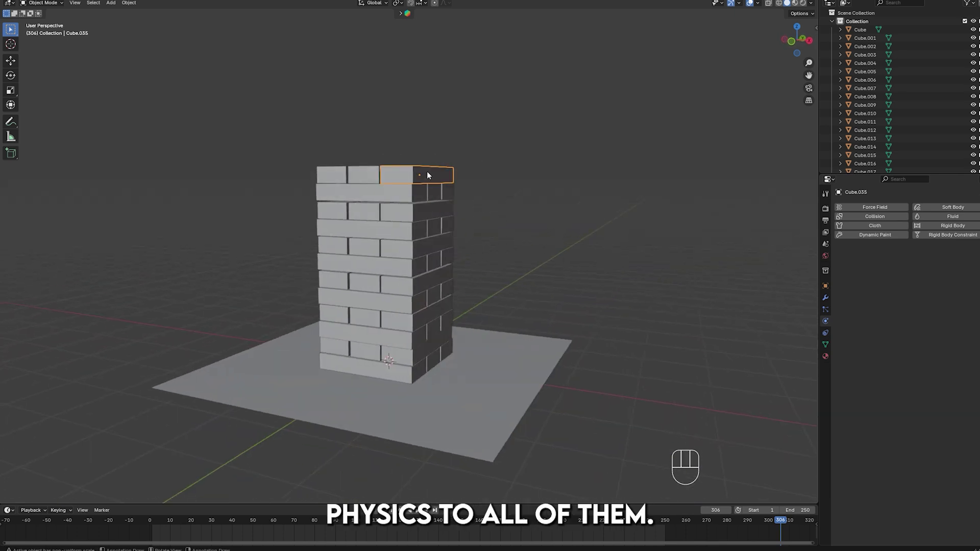
click(352, 172)
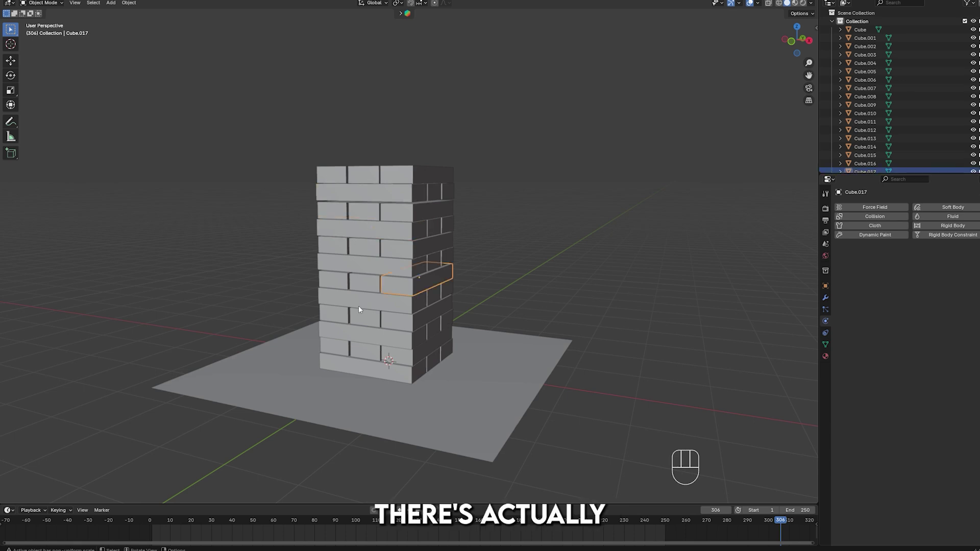
Step: Invert the selection from the floor to all bricks, add Active rigid bodies, and inspect several bricks
click(378, 399)
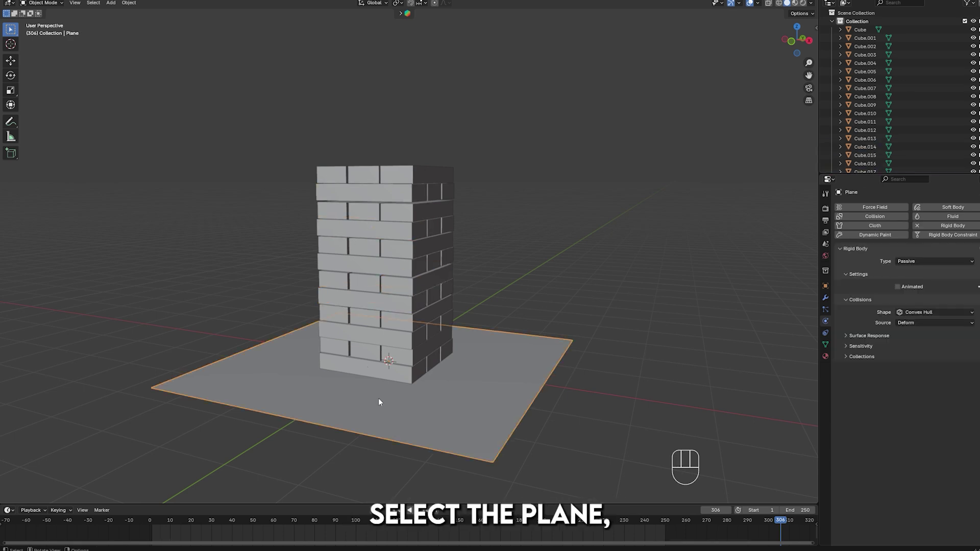
key(ctrl+i)
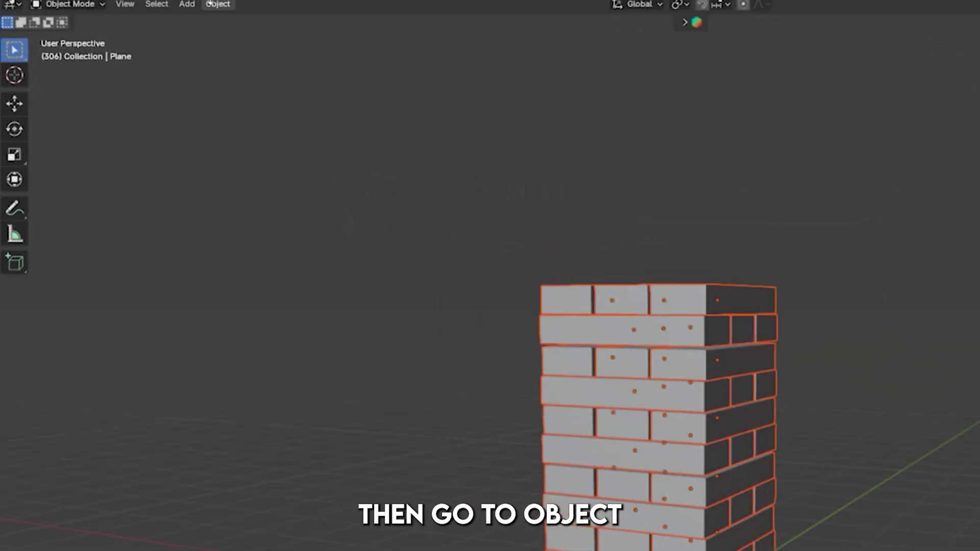
click(211, 3)
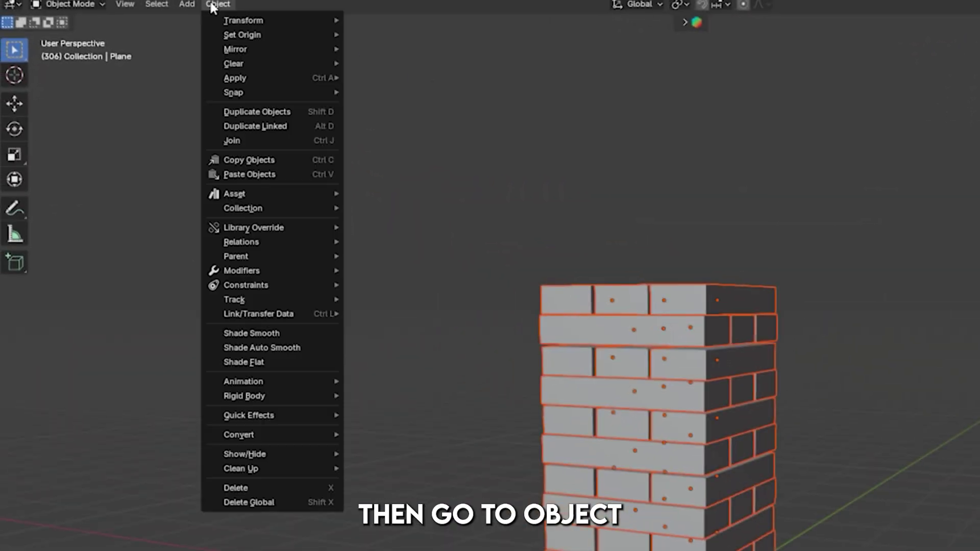
mouse_move(332, 398)
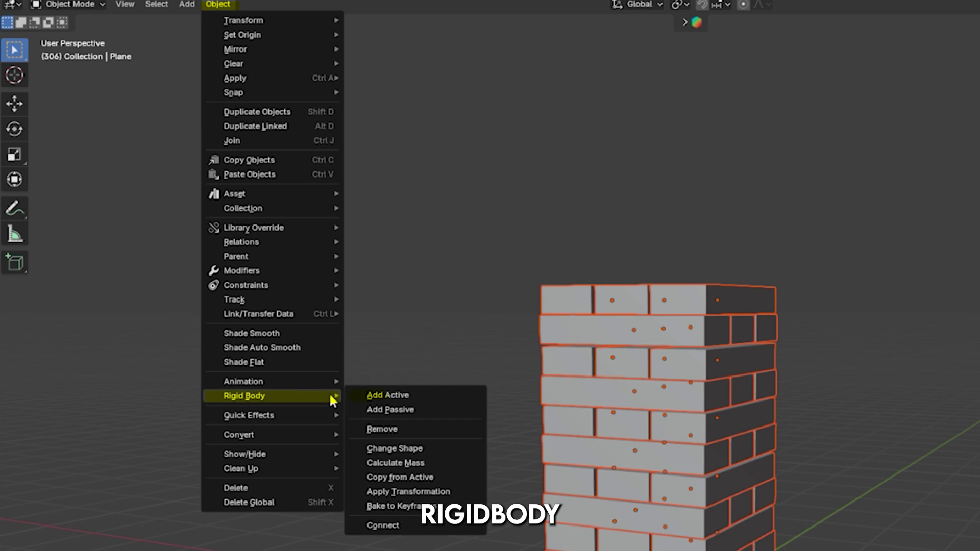
click(376, 394)
click(555, 390)
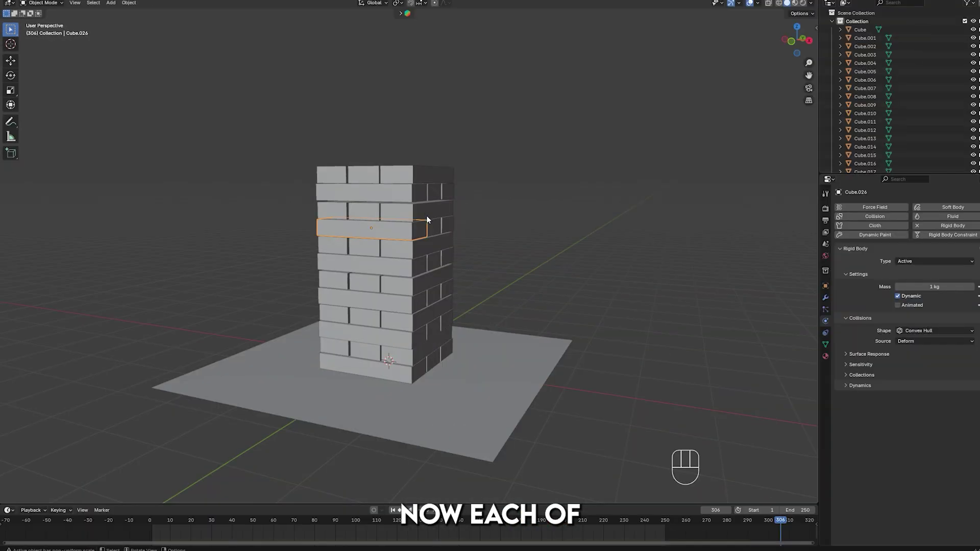
drag(378, 268, 408, 295)
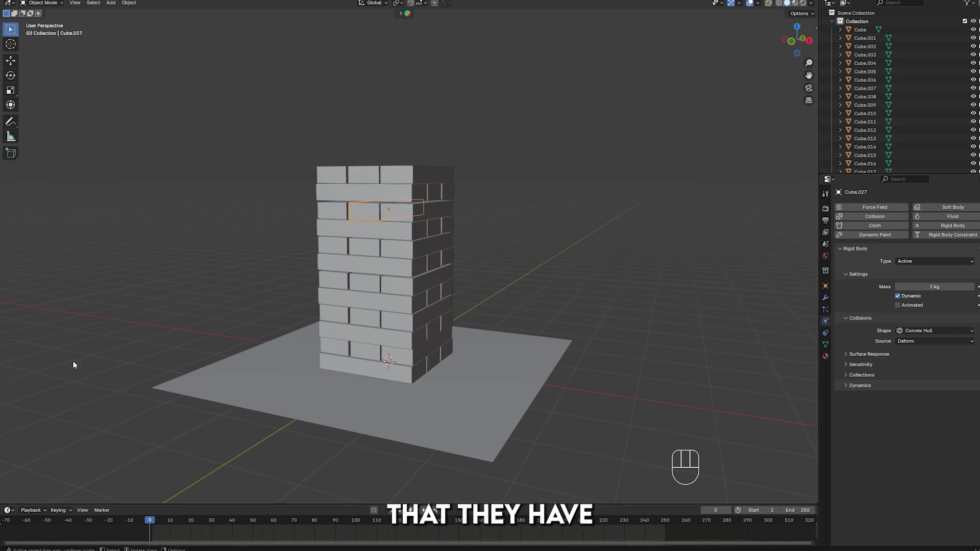
Step: Play the simulation to watch the bricks settle, then stop playback
key(space)
middle_drag(599, 347, 572, 331)
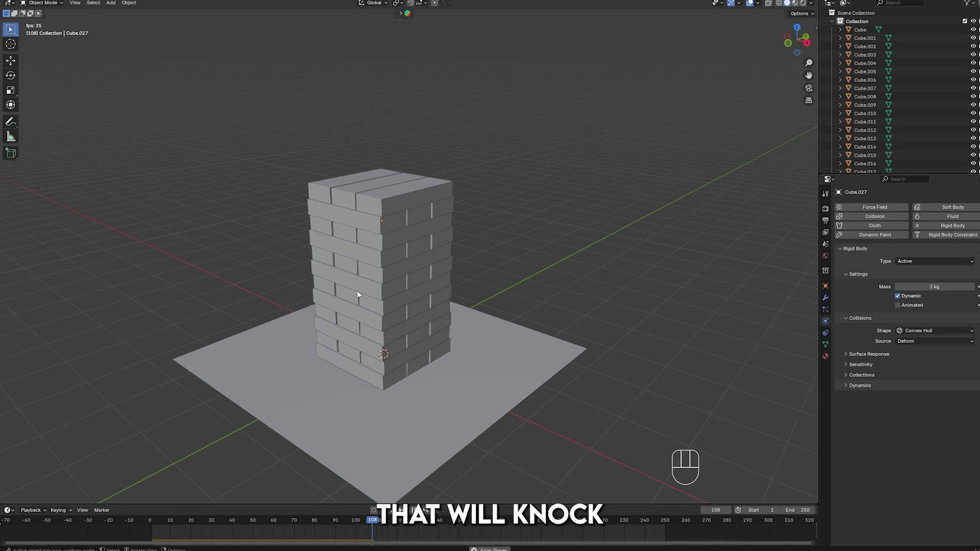
key(space)
scroll(486, 331, down, 4)
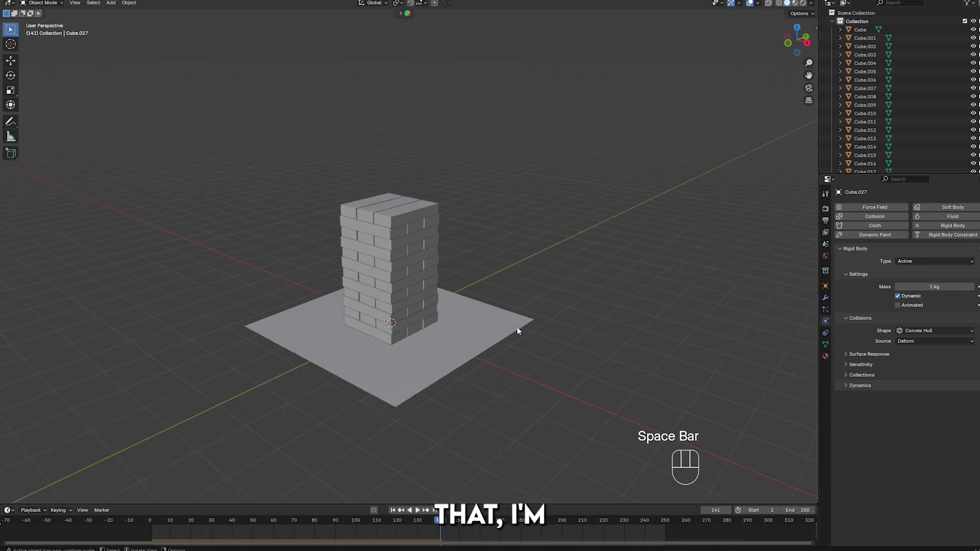
Step: Select the floor plane and start scaling it, cancelling the first attempt
click(487, 323)
key(s)
right_click(520, 313)
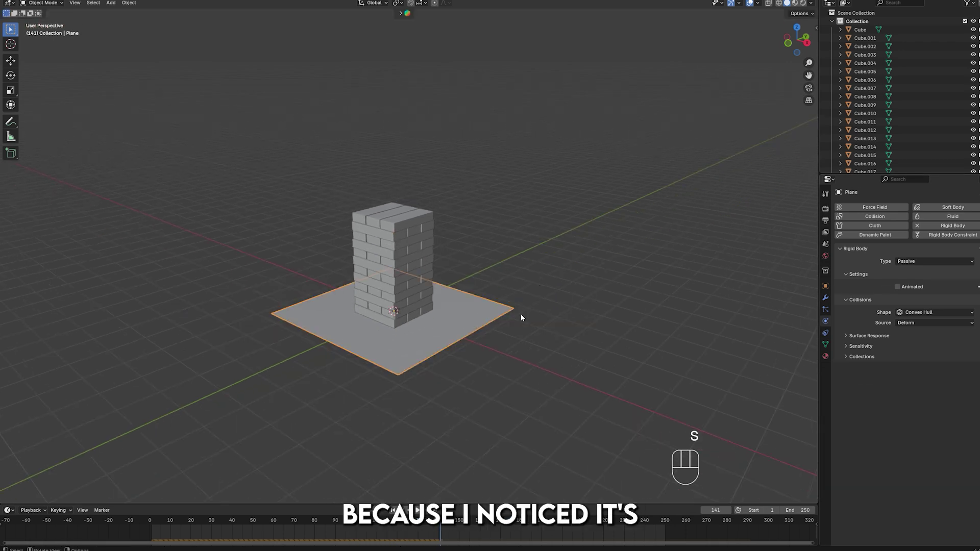
Step: Scale the floor plane up to a larger size
key(s)
click(578, 297)
middle_drag(578, 297, 396, 270)
Step: Add a UV sphere and raise it along Z above the floor
key(shift+a)
mouse_move(396, 266)
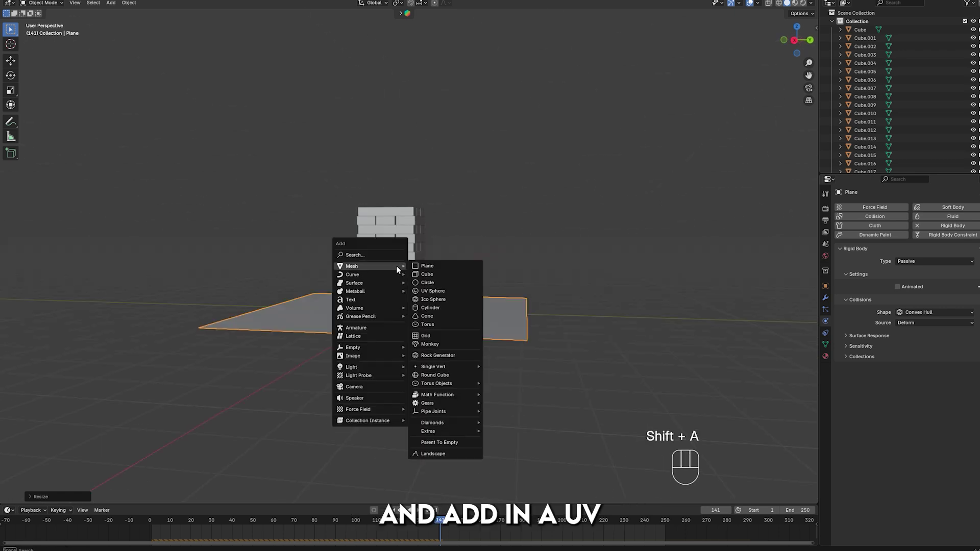
click(433, 291)
key(g)
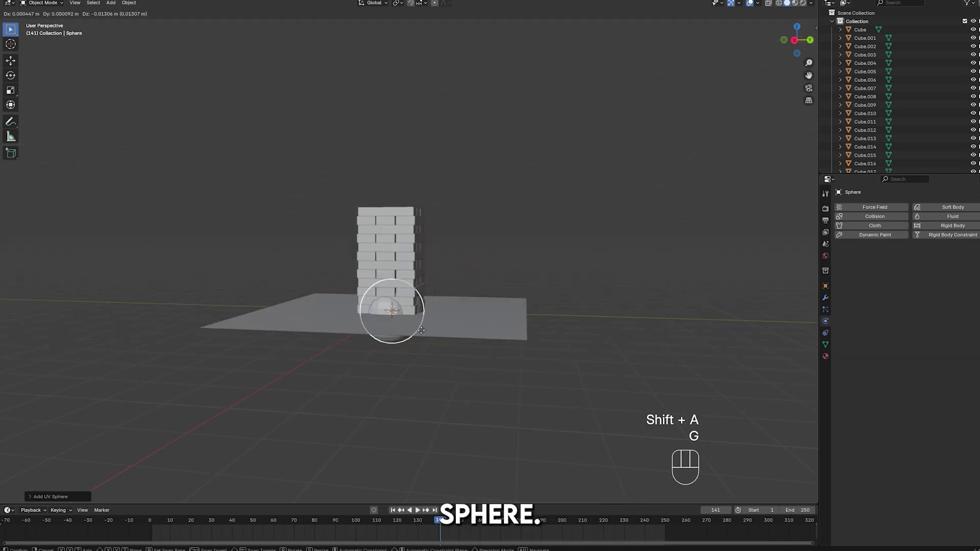
key(z)
click(458, 289)
Step: Shrink the sphere, move it along Y beside the tower, and frame it in view
key(s)
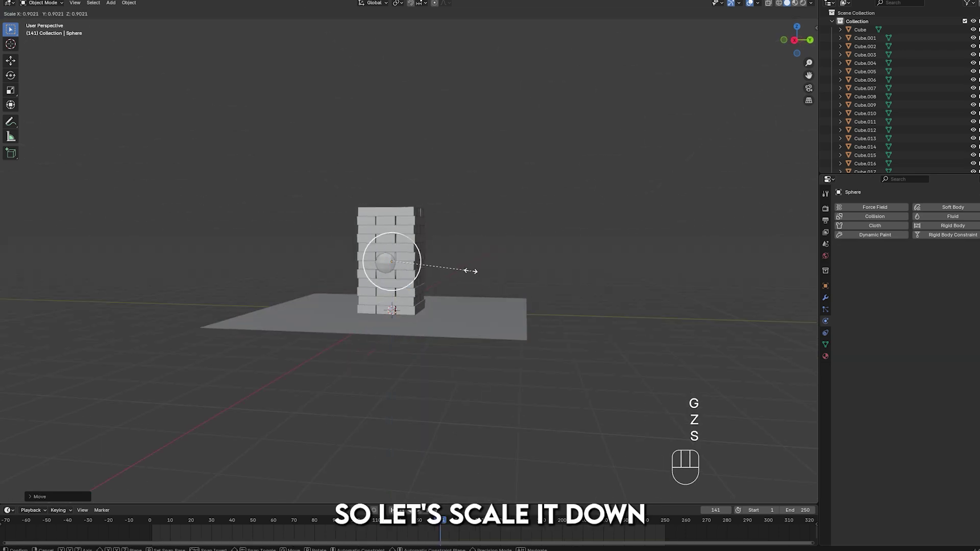
click(425, 264)
key(g)
key(y)
click(502, 256)
key(KP_Decimal)
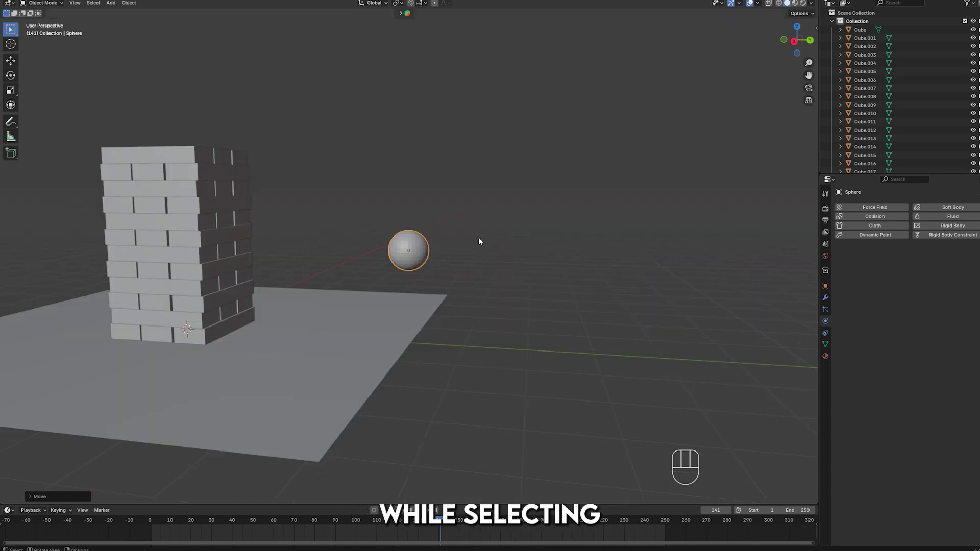
Step: Add a rigid body to the sphere, set its Type to Passive and tick Animated
click(952, 225)
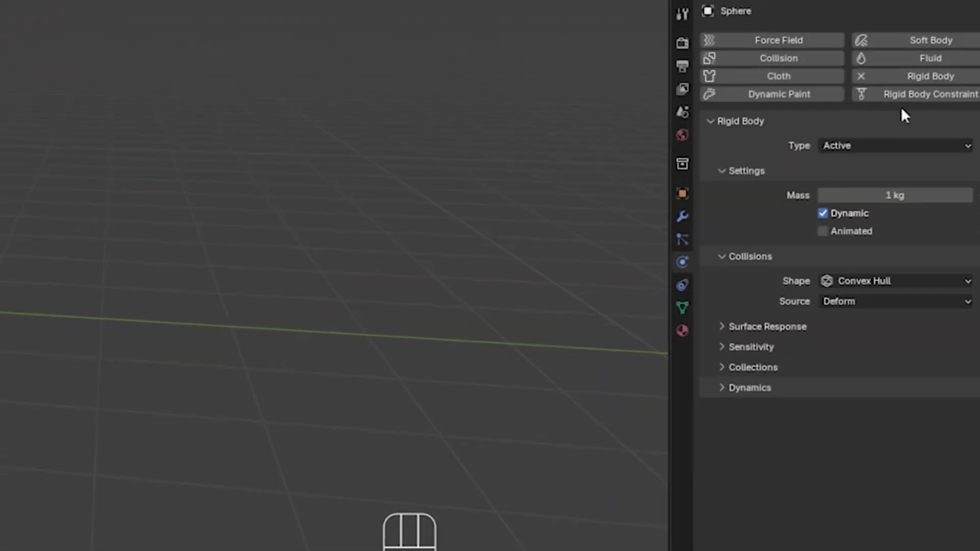
click(876, 144)
click(866, 185)
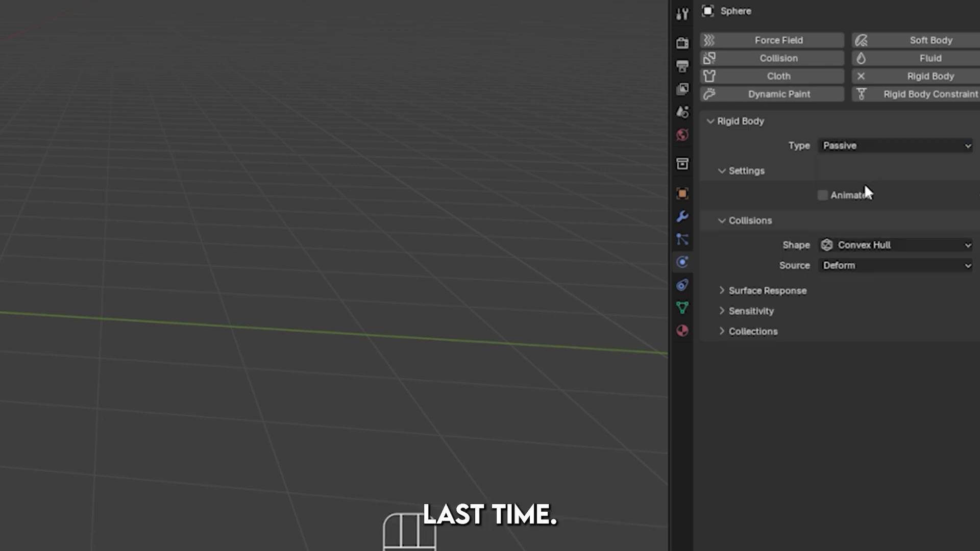
click(840, 202)
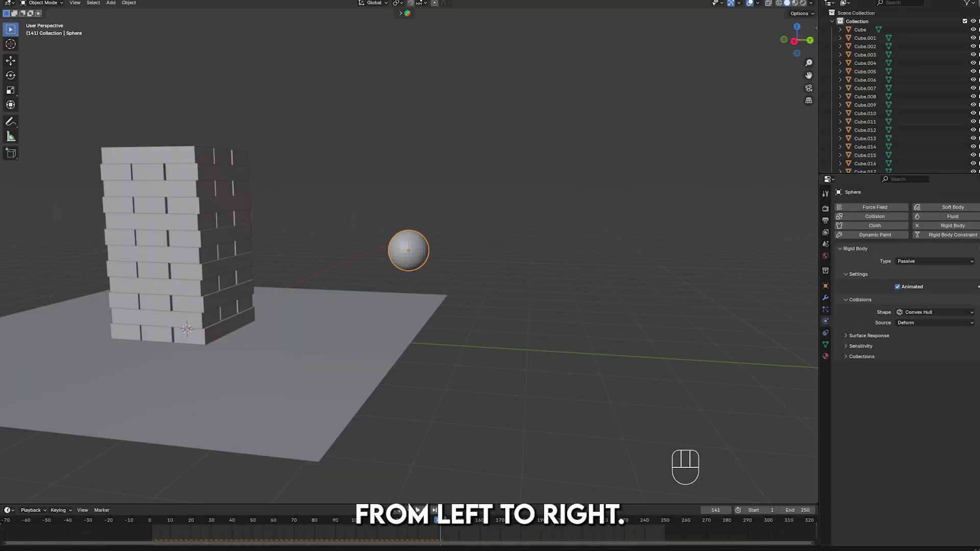
Step: At frame 0, enable Auto Keying and key the sphere's starting position
drag(440, 520, 22, 503)
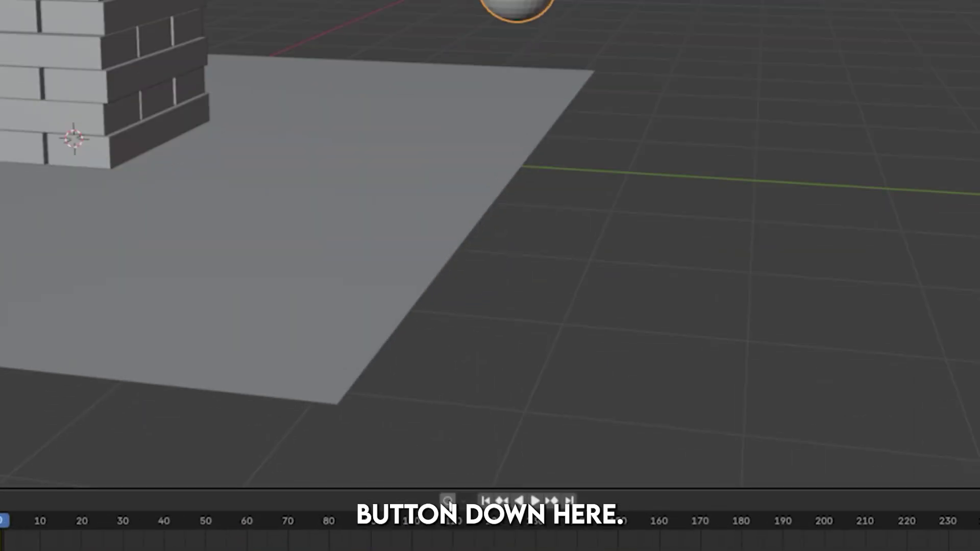
click(447, 501)
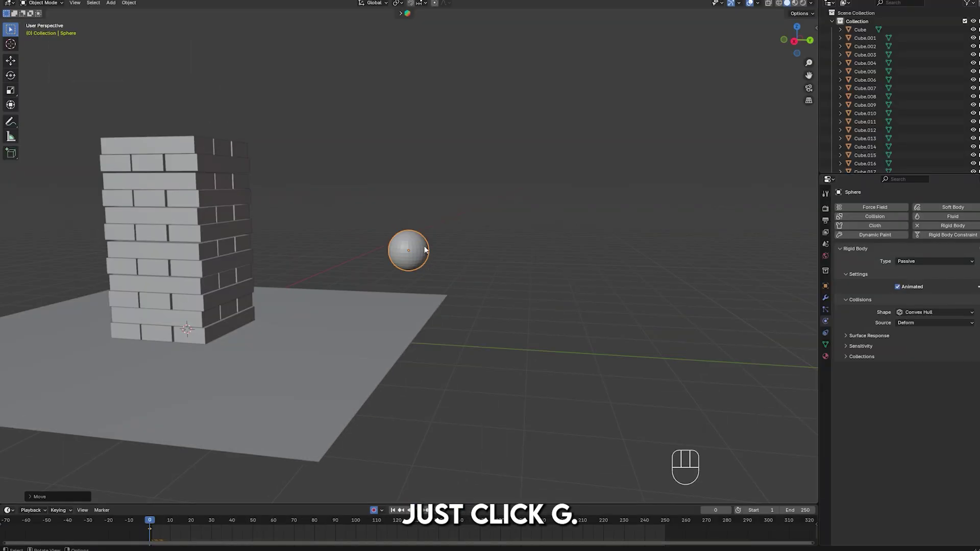
key(g)
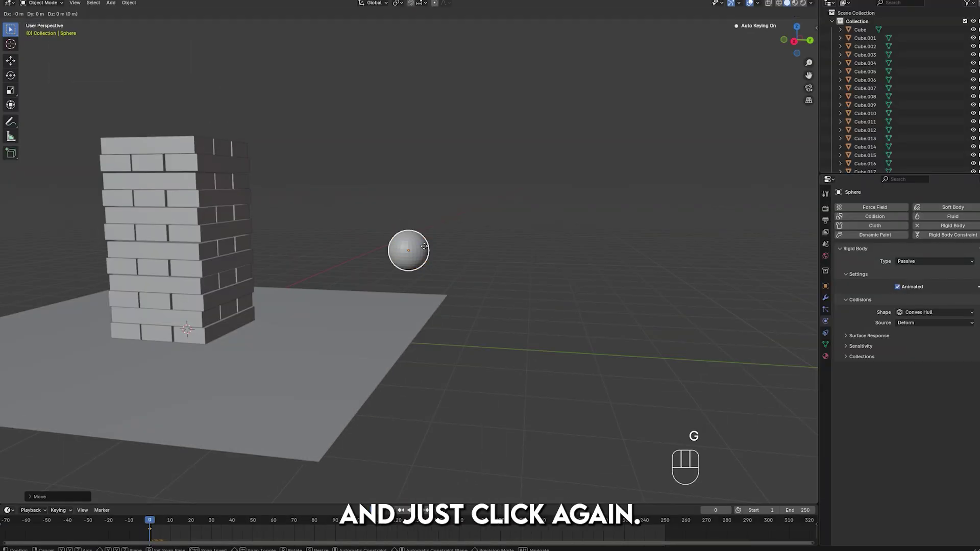
click(424, 247)
scroll(419, 265, down, 5)
Step: At frame 130, move the sphere along Y past the tower to key its end position
middle_drag(415, 282, 450, 420)
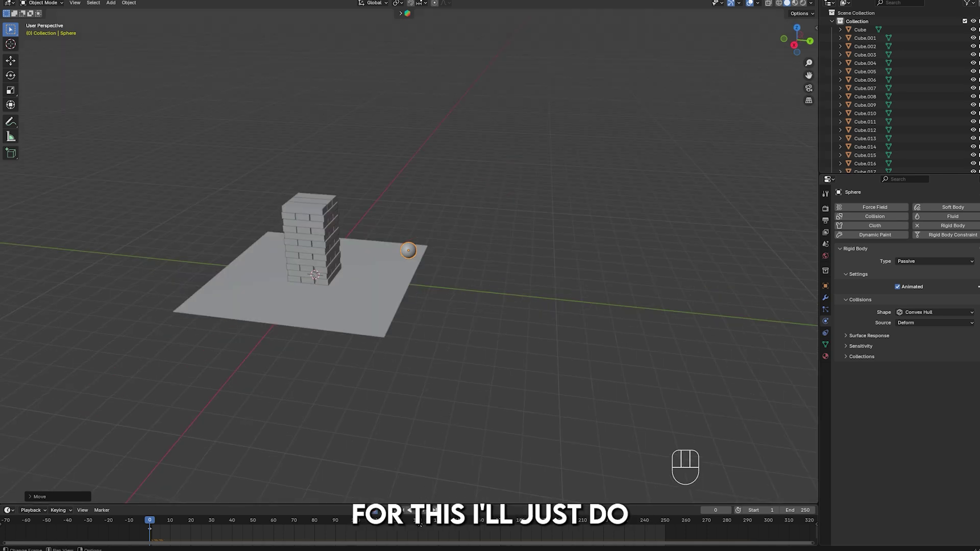
middle_drag(431, 228, 436, 225)
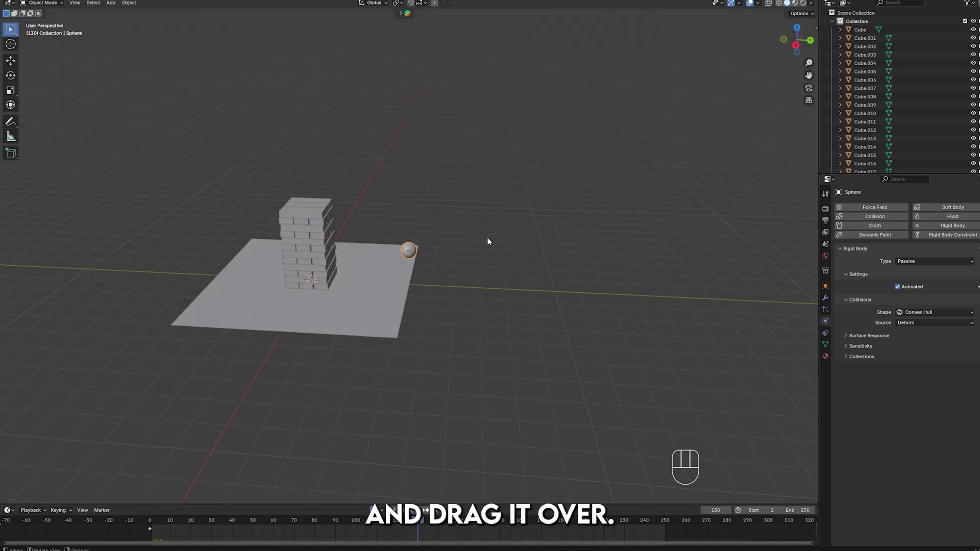
key(g)
key(y)
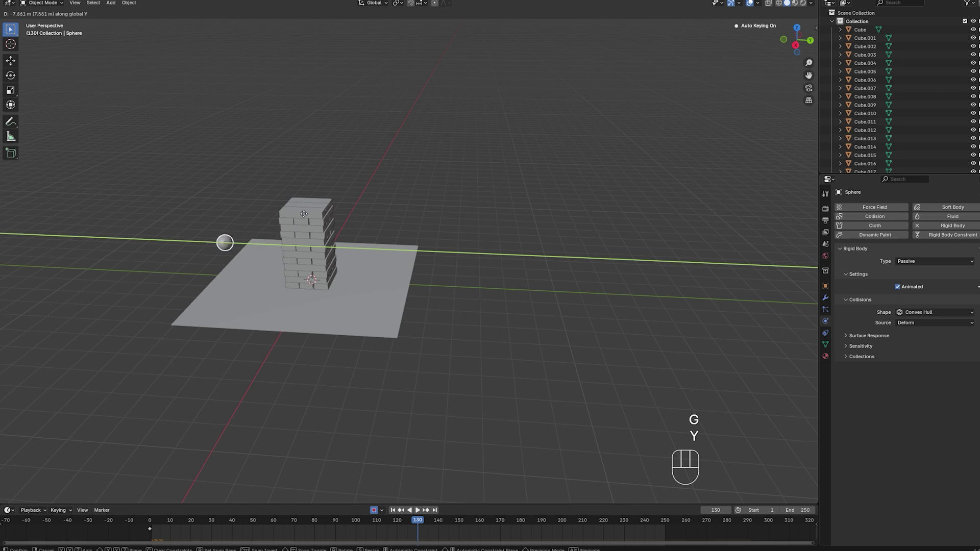
click(286, 209)
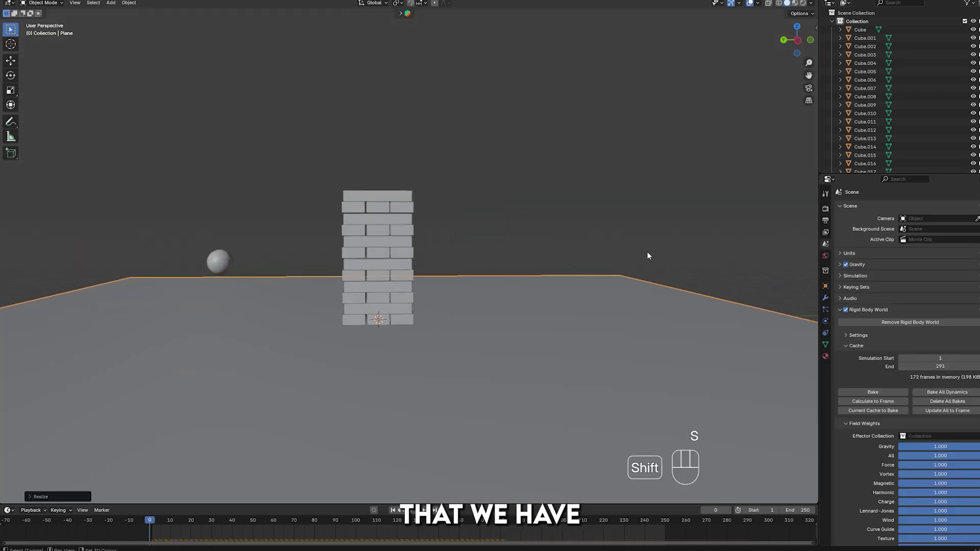
Step: Play the simulation, rewind to frame 0, and replay the sphere toppling the tower
key(space)
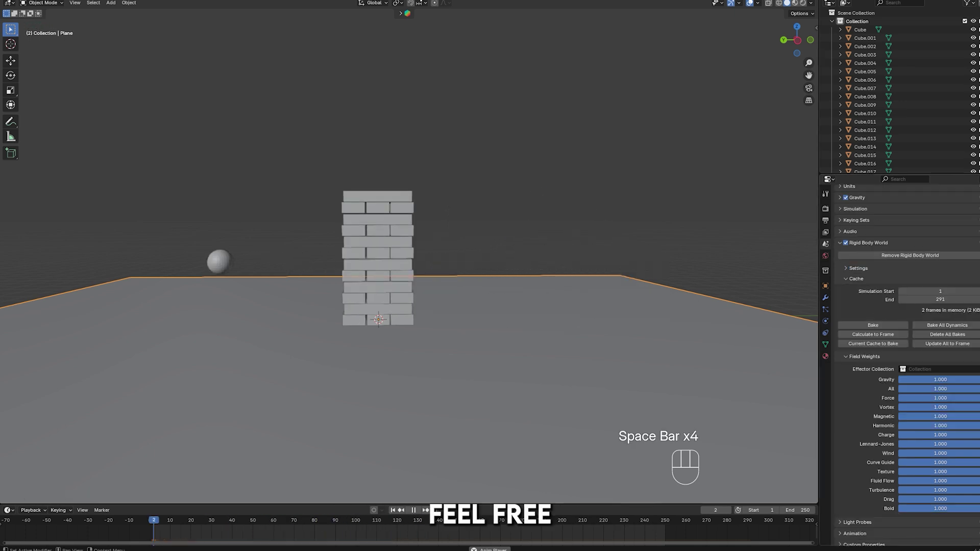
key(space)
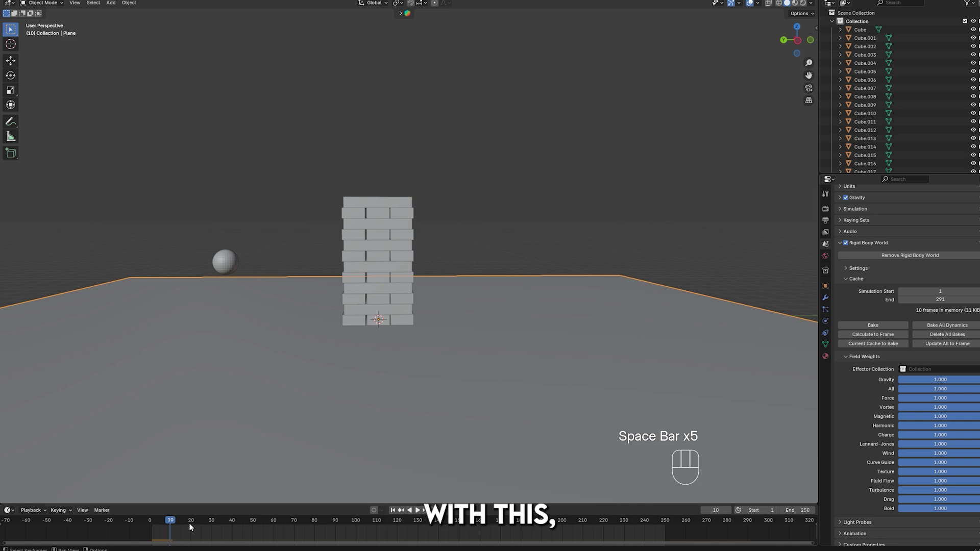
drag(189, 526, 116, 526)
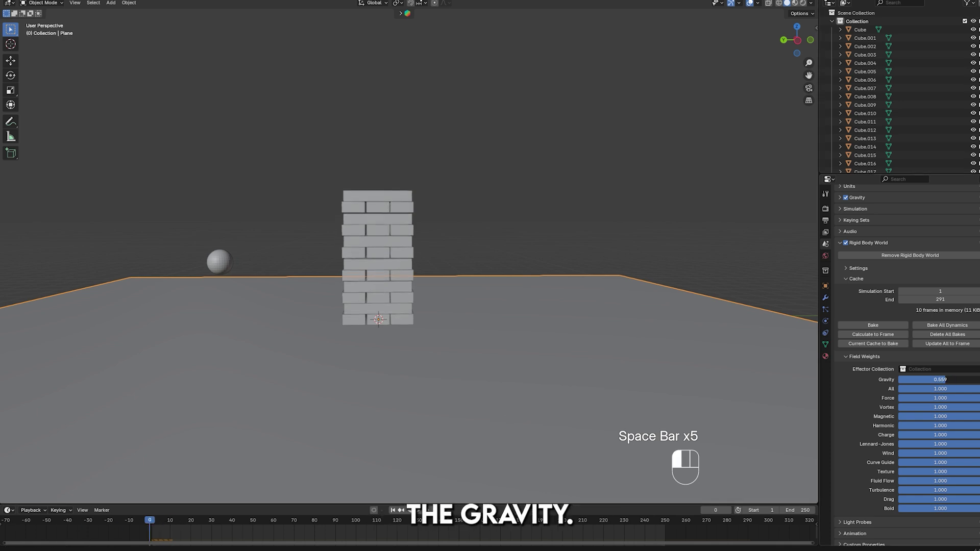
key(space)
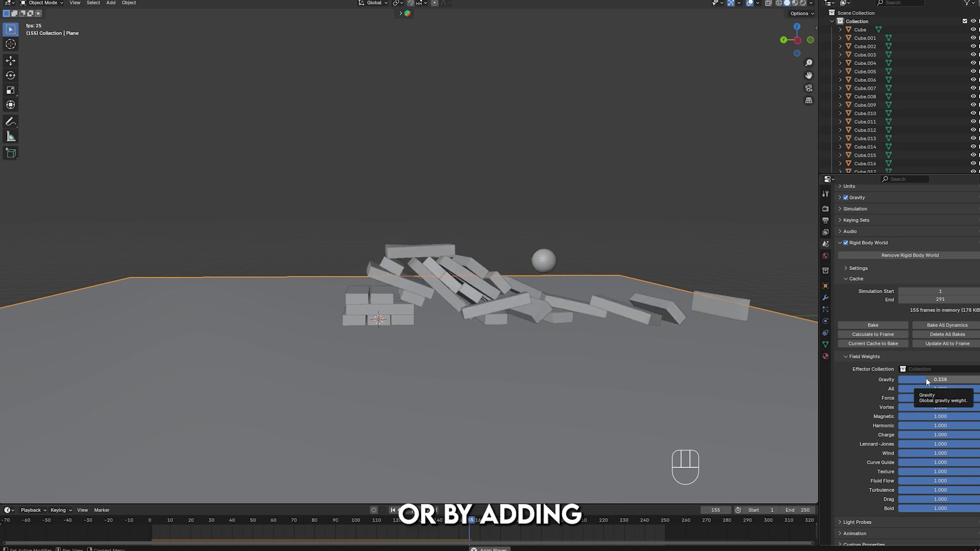
key(space)
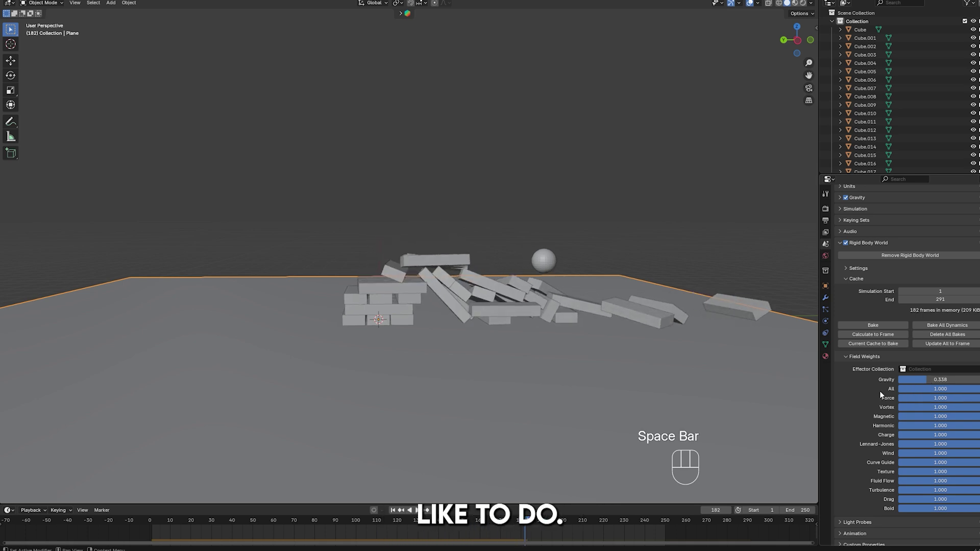